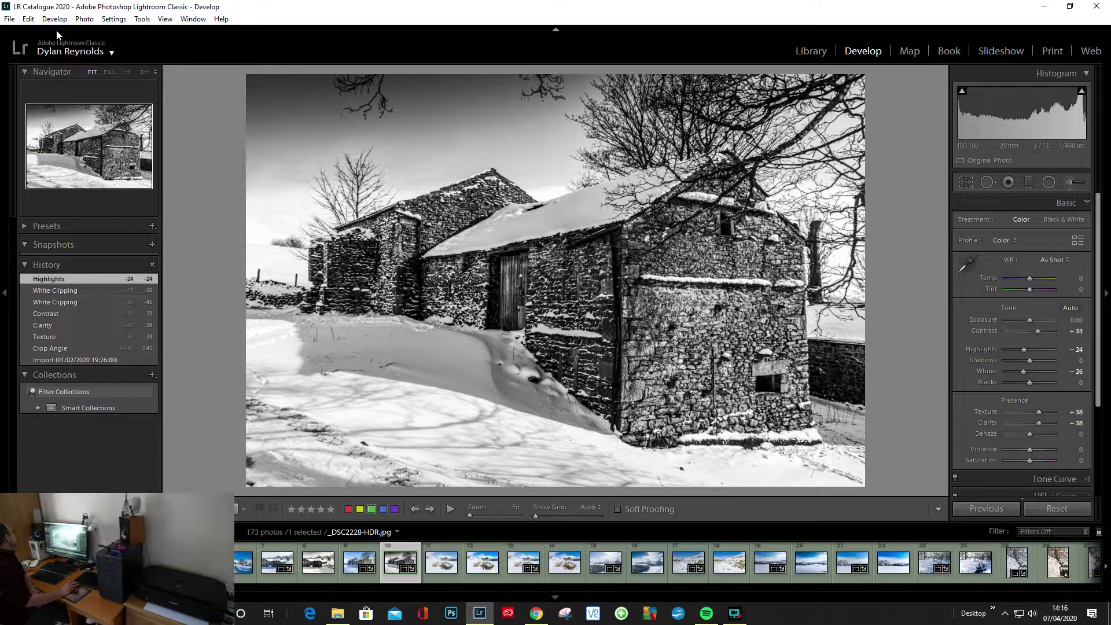
# Open the Watermark Editor for the selected barn photo
pyautogui.click(29, 19)
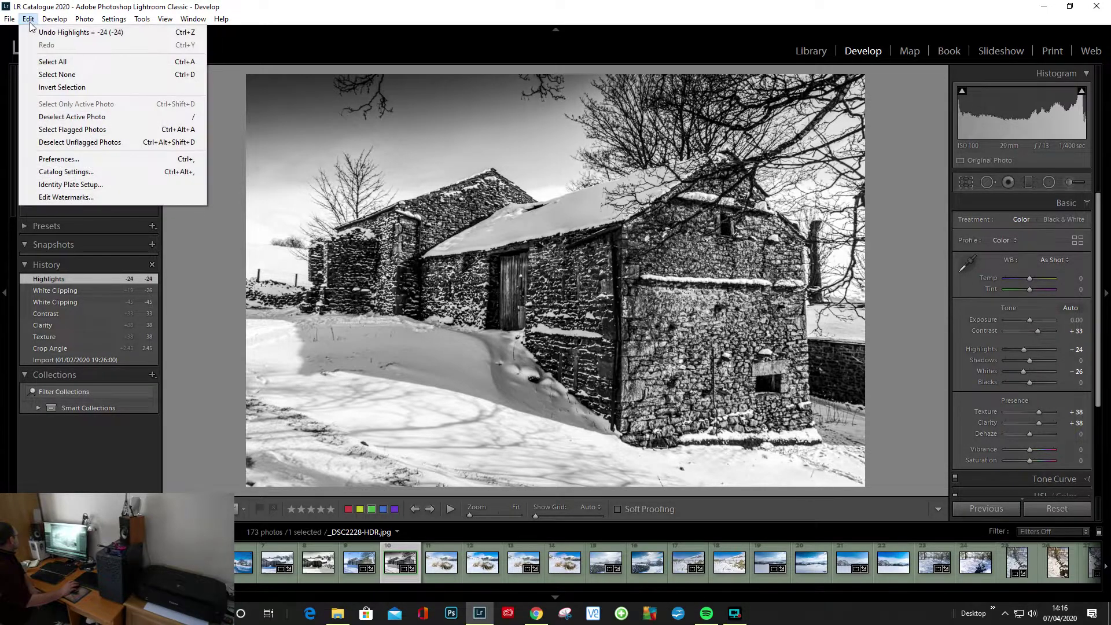
pyautogui.click(93, 197)
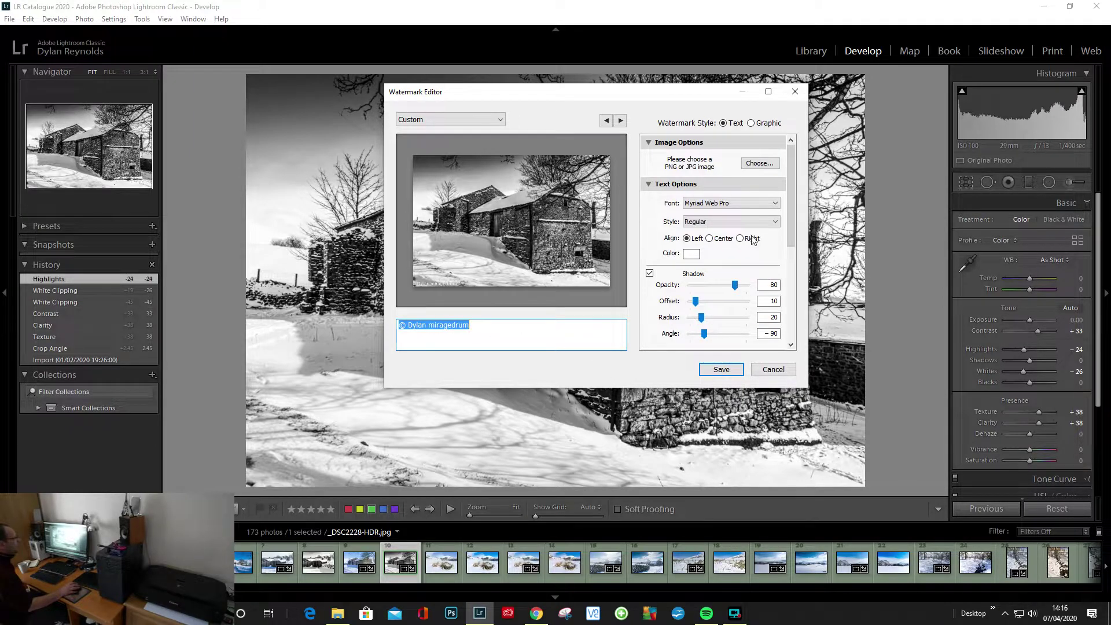
pyautogui.moveTo(791, 191)
pyautogui.mouseDown()
pyautogui.moveTo(806, 278)
pyautogui.moveTo(804, 176)
pyautogui.mouseUp()
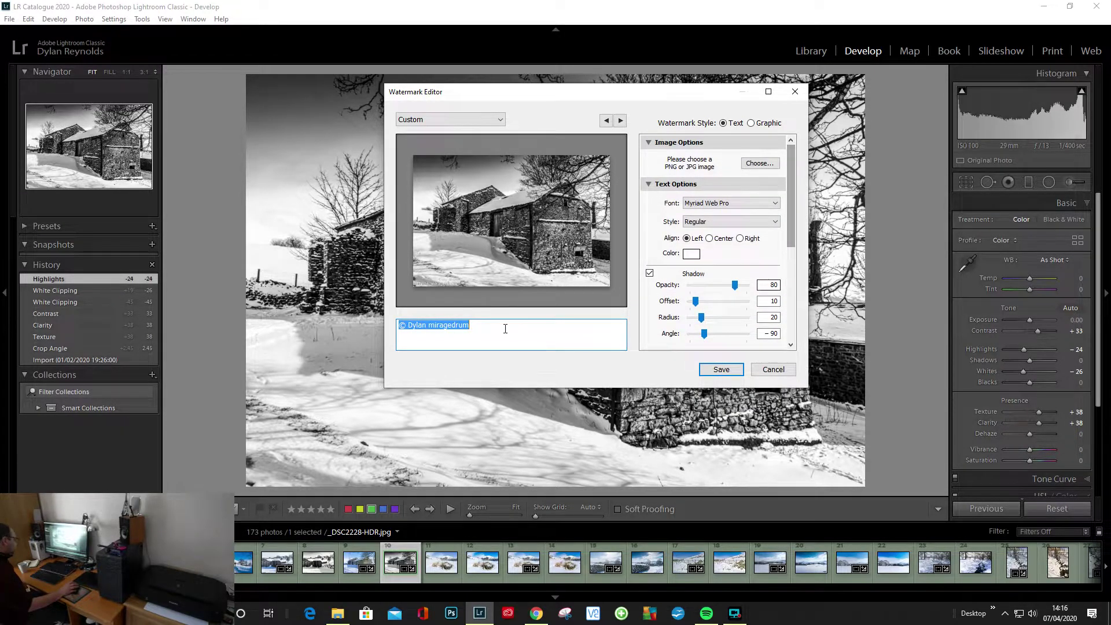
# Replace the surname after the copyright symbol and first name in the watermark text with the photographer's own surname
pyautogui.click(538, 342)
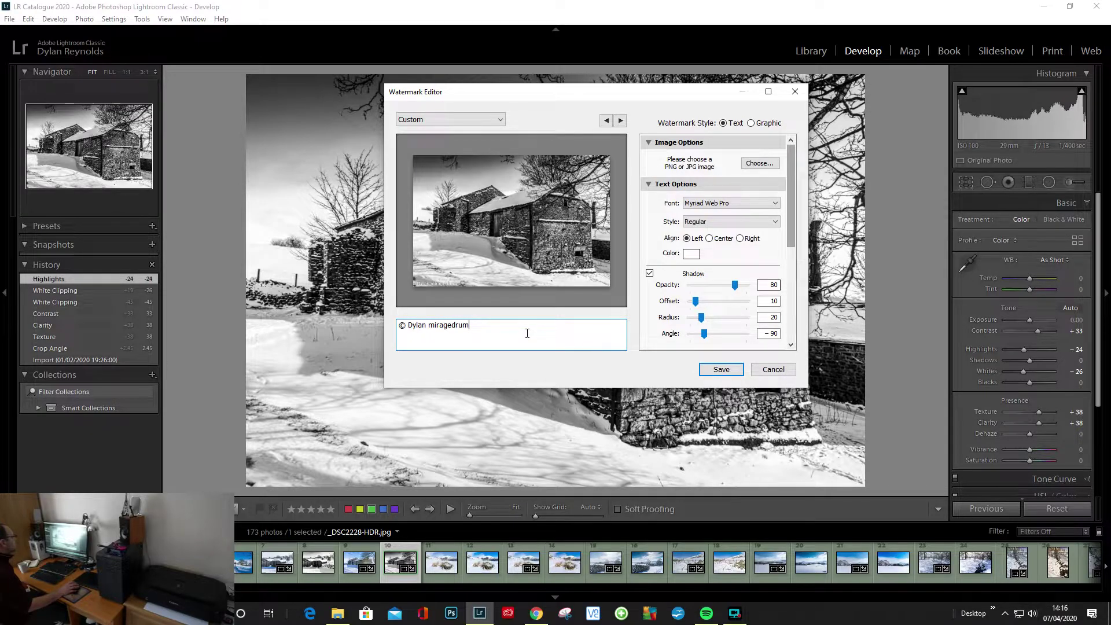
pyautogui.moveTo(442, 282)
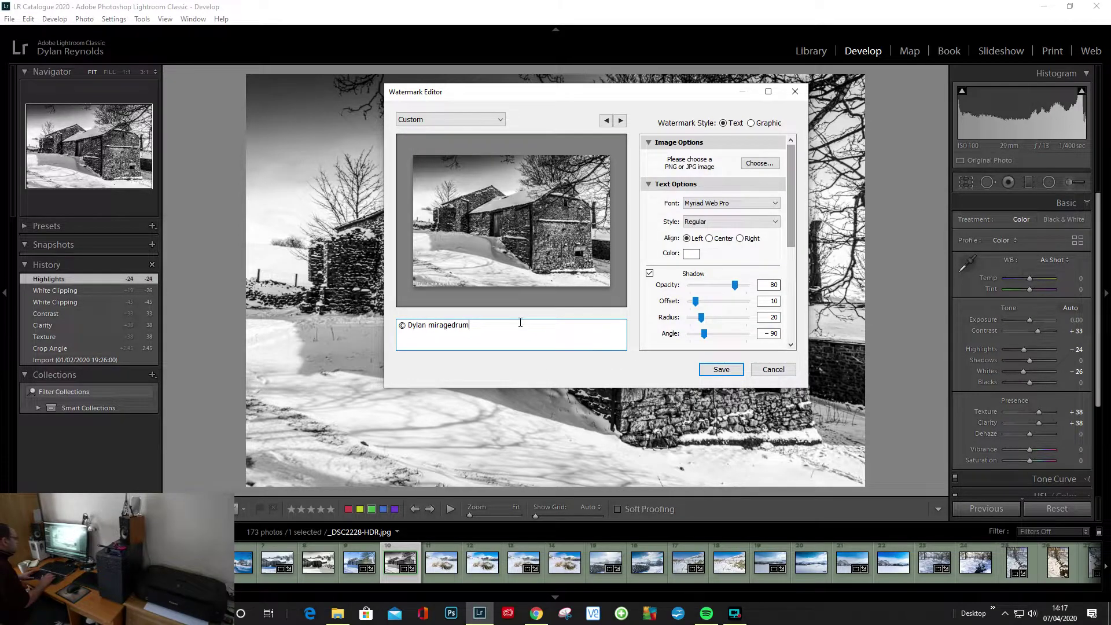
pyautogui.press('BackSpace')
pyautogui.press('BackSpace')
pyautogui.press('BackSpace')
pyautogui.press('BackSpace')
pyautogui.press('BackSpace')
pyautogui.press('BackSpace')
pyautogui.press('BackSpace')
pyautogui.press('BackSpace')
pyautogui.press('BackSpace')
pyautogui.press('BackSpace')
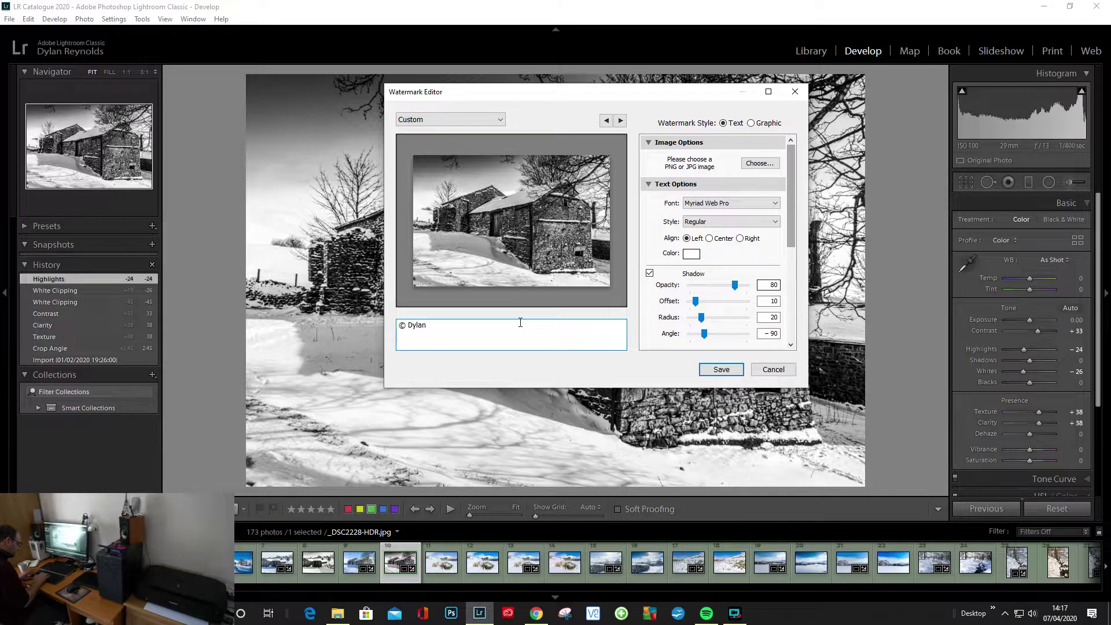
pyautogui.write('Reynolds')
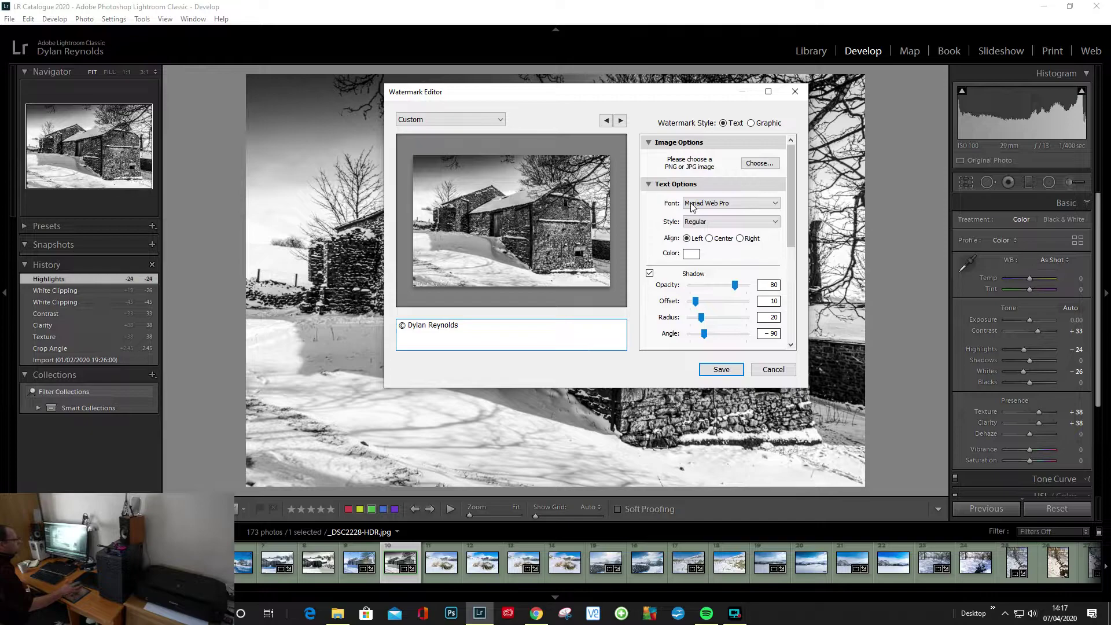
pyautogui.click(748, 203)
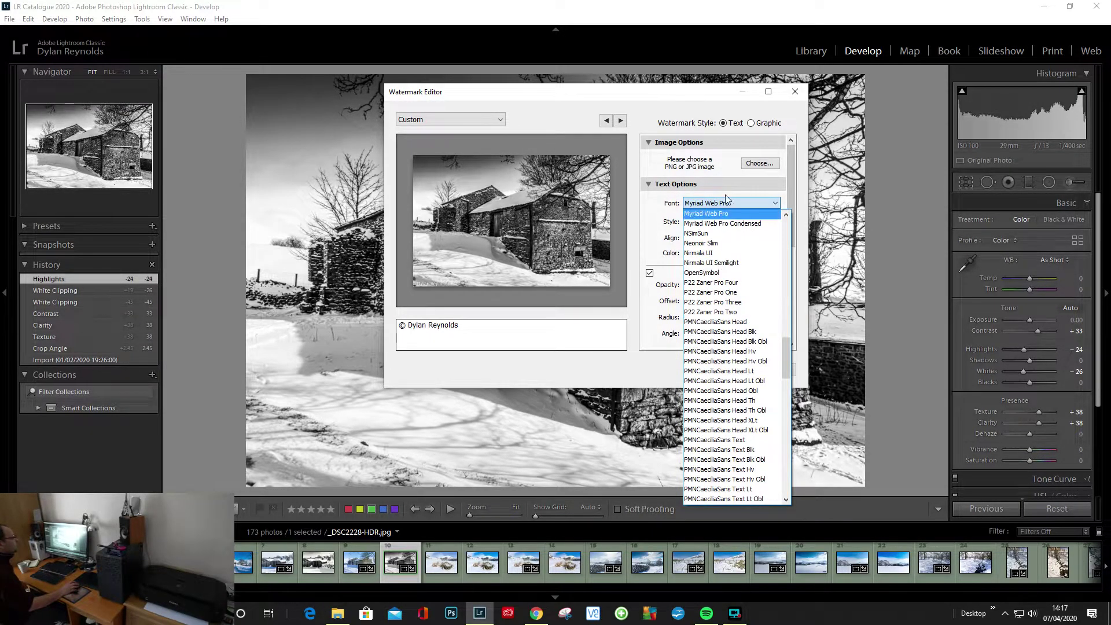
pyautogui.click(606, 372)
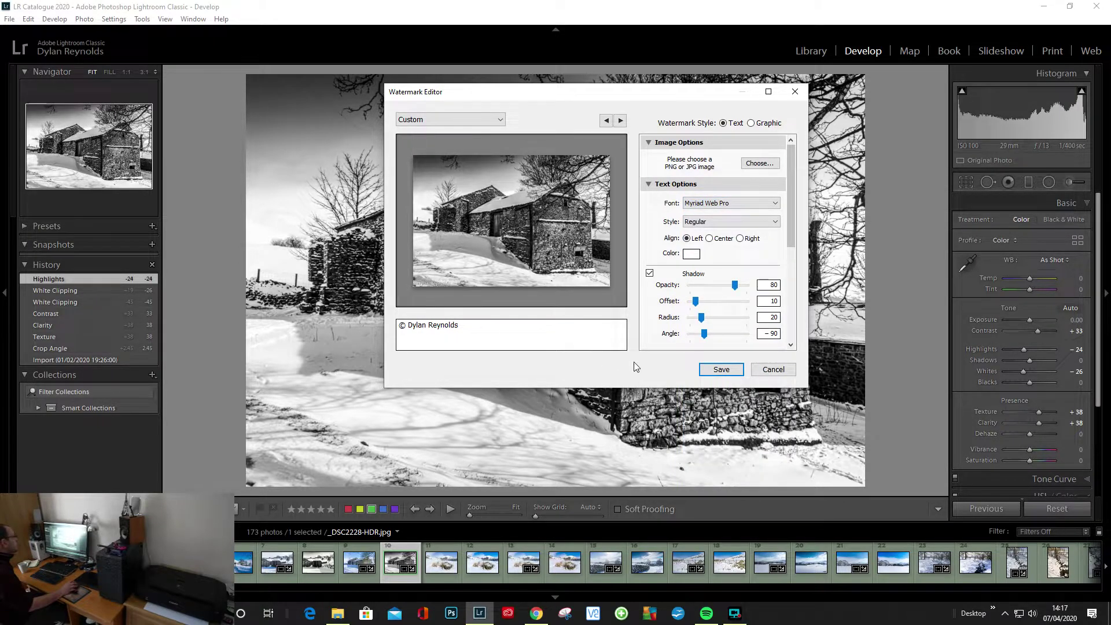
pyautogui.click(738, 223)
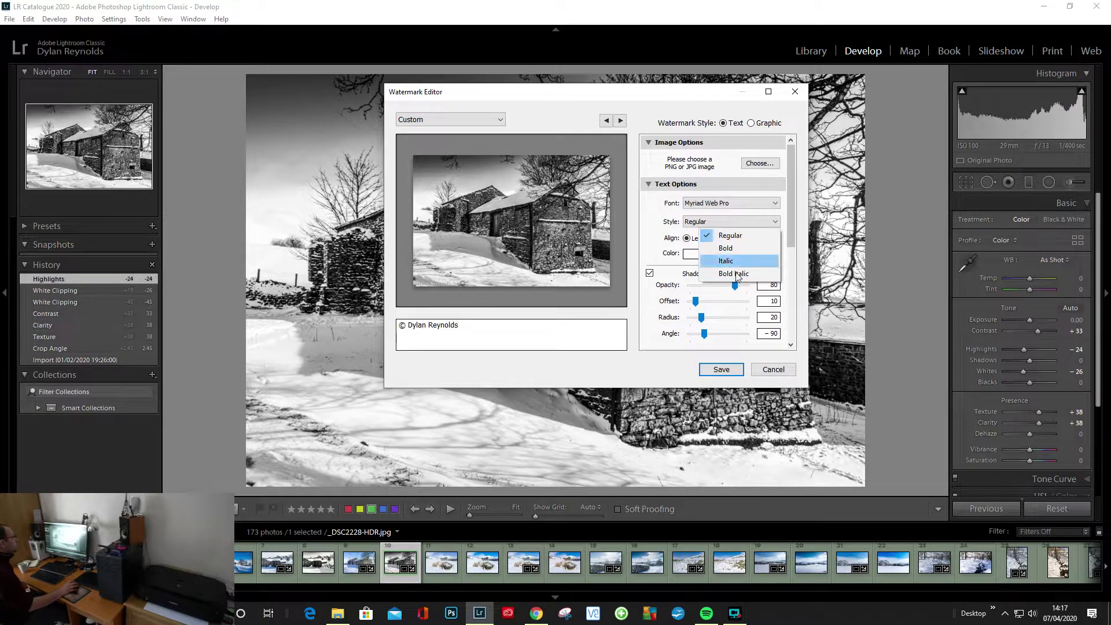
pyautogui.click(612, 372)
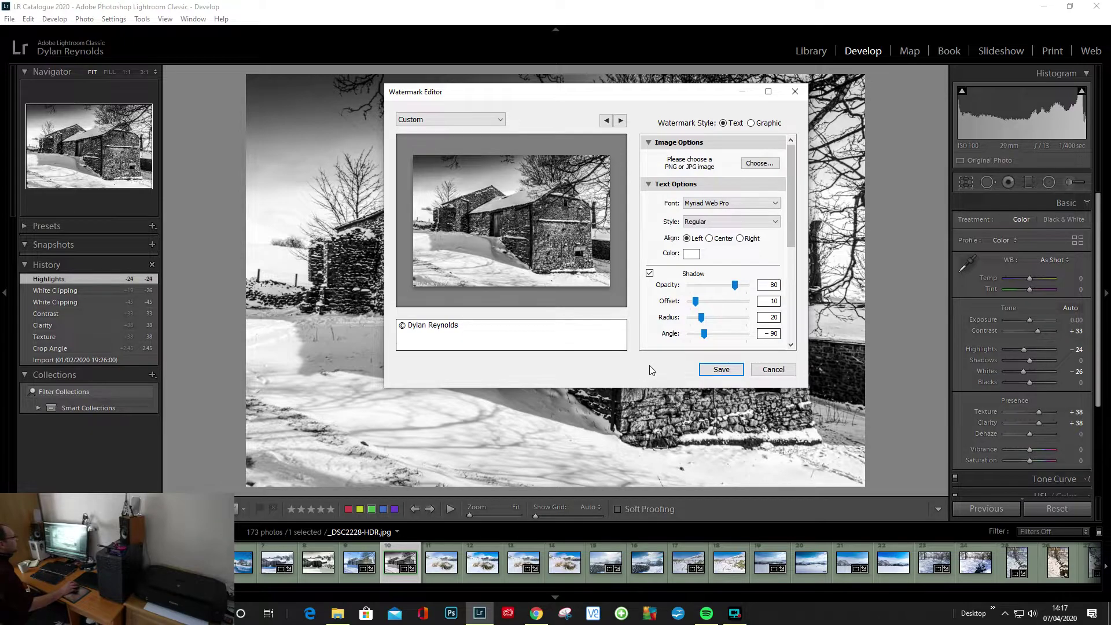
# Set the watermark text colour to black and its shadow opacity to 66
pyautogui.click(691, 255)
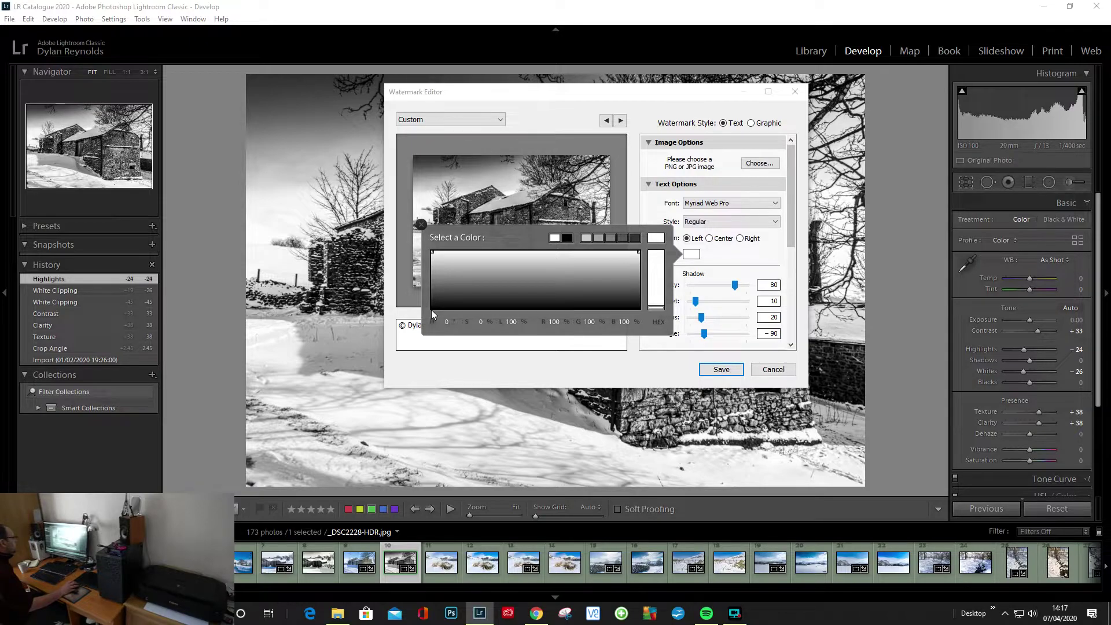
pyautogui.click(567, 238)
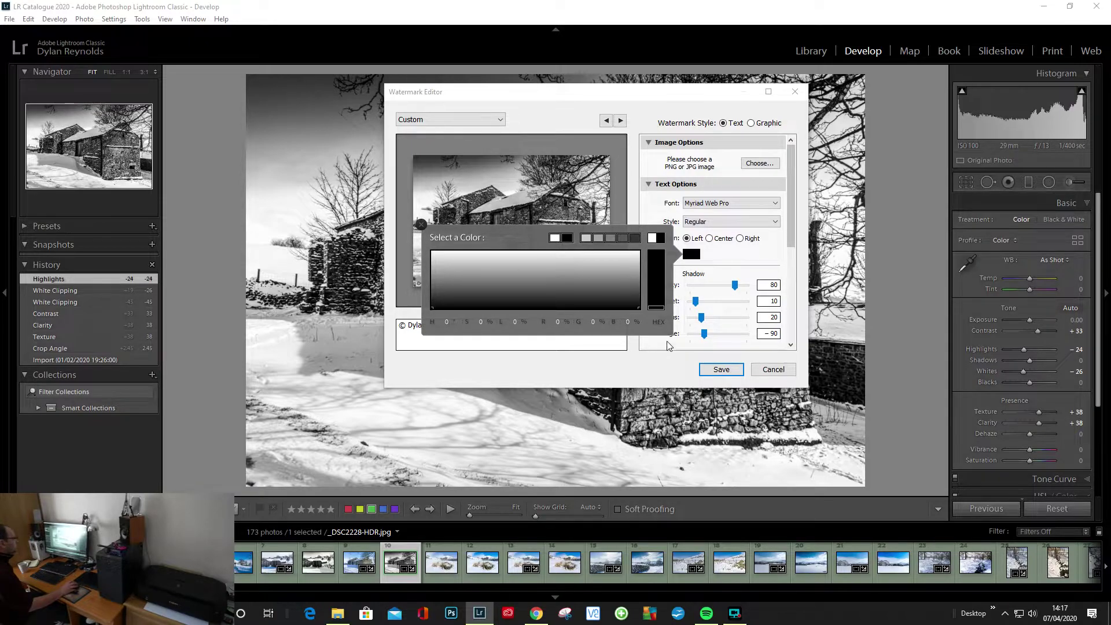
pyautogui.click(641, 367)
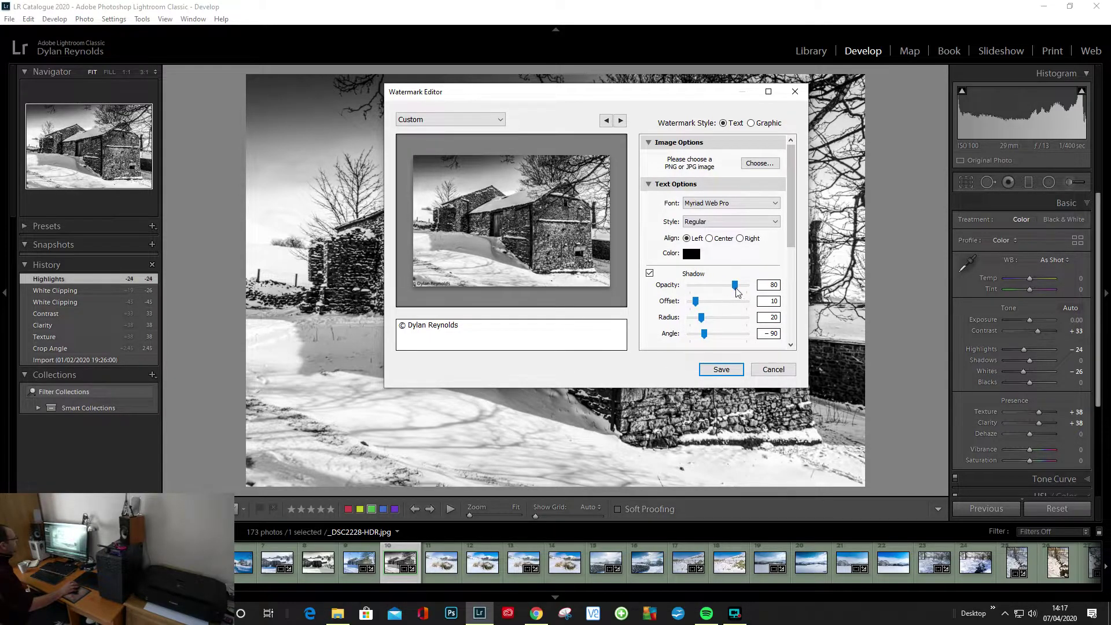
pyautogui.moveTo(736, 289)
pyautogui.mouseDown()
pyautogui.moveTo(697, 297)
pyautogui.moveTo(755, 294)
pyautogui.moveTo(729, 290)
pyautogui.mouseUp()
pyautogui.moveTo(728, 283); pyautogui.dragTo(730, 284)
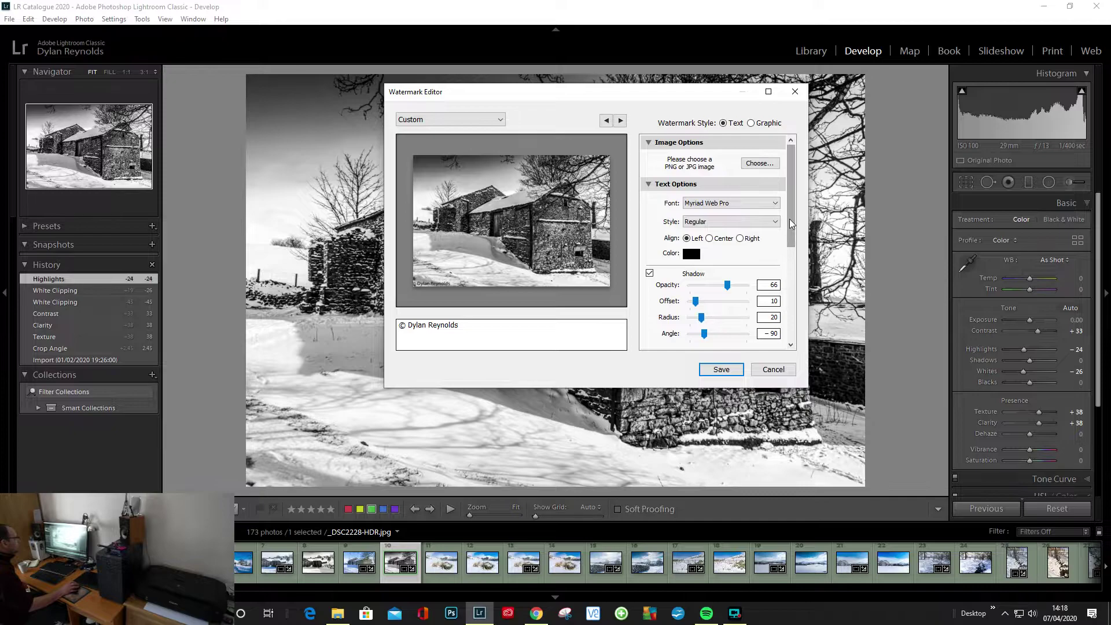
# Set the watermark effects opacity to 66 and the proportional size to 12
pyautogui.moveTo(789, 219); pyautogui.dragTo(800, 300)
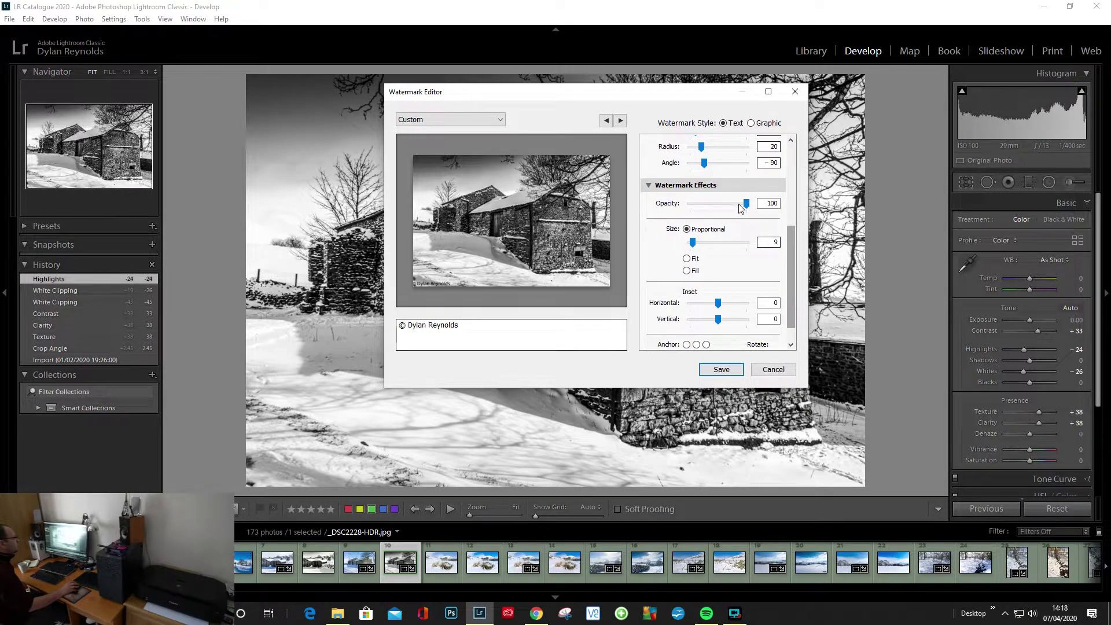
pyautogui.moveTo(736, 202); pyautogui.dragTo(728, 204)
pyautogui.moveTo(437, 280)
pyautogui.moveTo(693, 243)
pyautogui.mouseDown()
pyautogui.moveTo(728, 238)
pyautogui.moveTo(695, 235)
pyautogui.moveTo(706, 242)
pyautogui.moveTo(696, 247)
pyautogui.mouseUp()
# Try the Fit and Fill sizes on the watermark and switch back to Proportional sizing
pyautogui.click(687, 258)
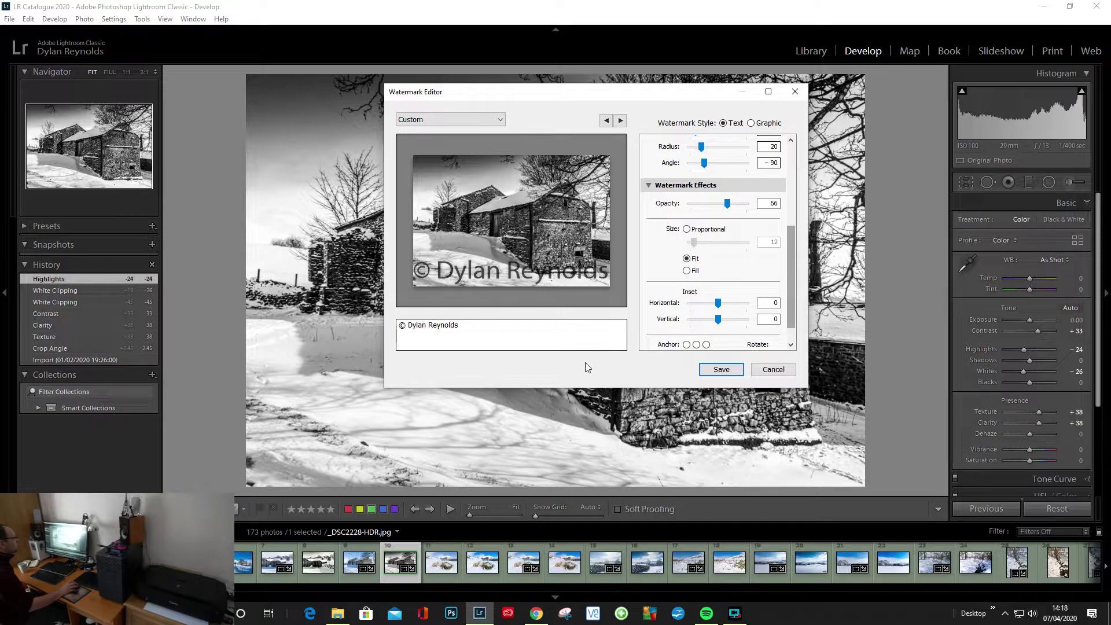
pyautogui.click(687, 229)
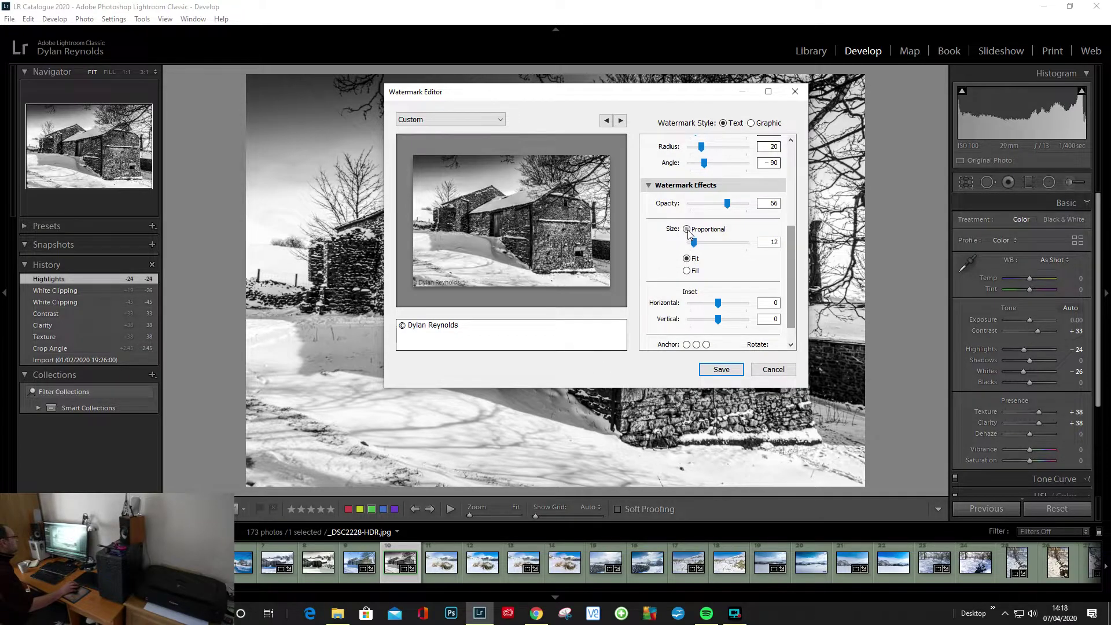
pyautogui.click(687, 271)
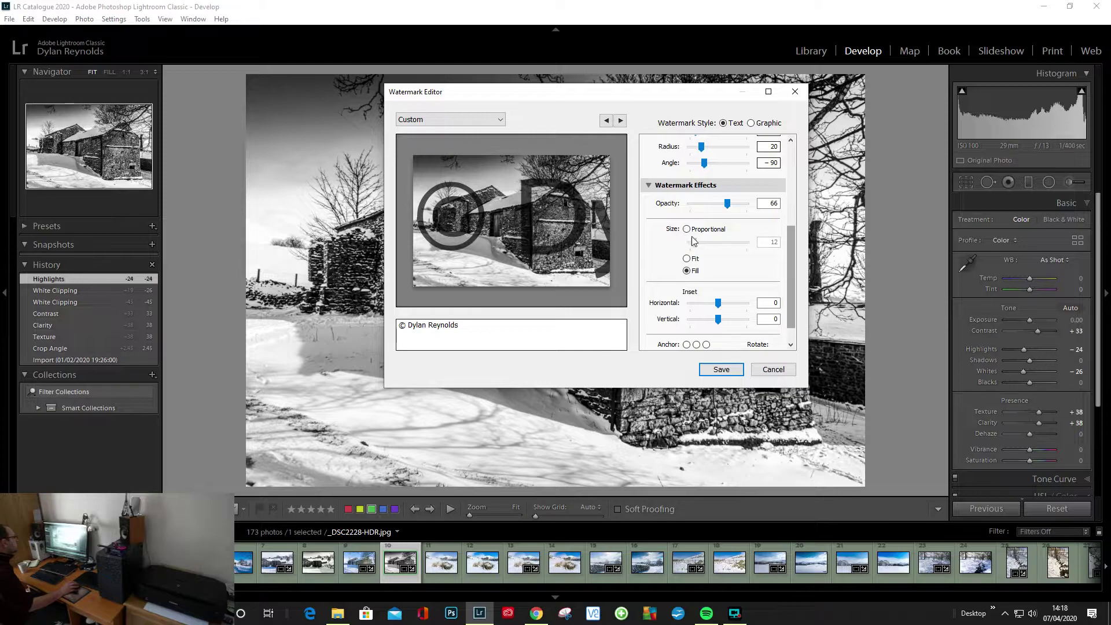
pyautogui.click(687, 229)
# Set the watermark's proportional size to 10 and its vertical inset to 1
pyautogui.moveTo(696, 242); pyautogui.dragTo(690, 242)
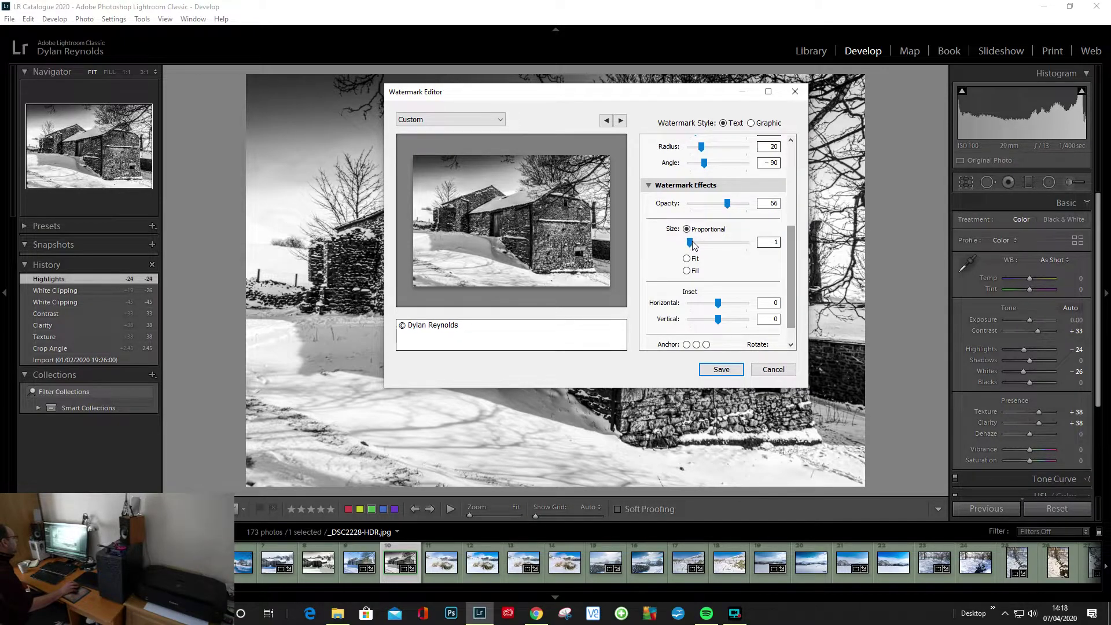
pyautogui.moveTo(693, 242); pyautogui.dragTo(696, 241)
pyautogui.scroll(-2, 793, 250)
pyautogui.moveTo(718, 278); pyautogui.dragTo(725, 291)
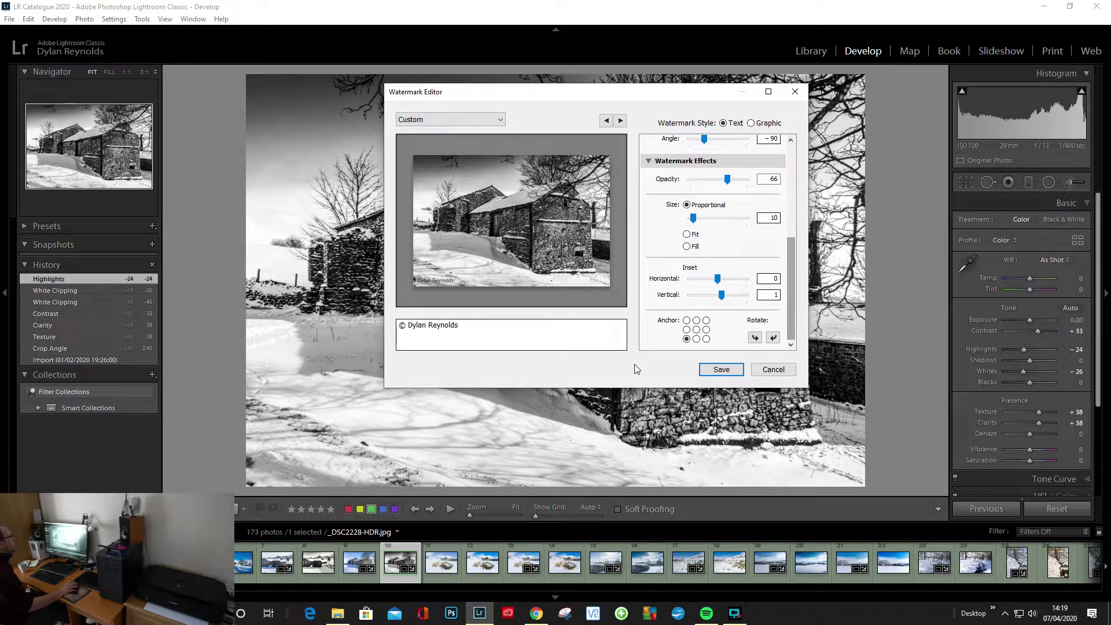
# Try several anchor positions for the watermark and anchor it at the bottom centre of the photo
pyautogui.click(696, 339)
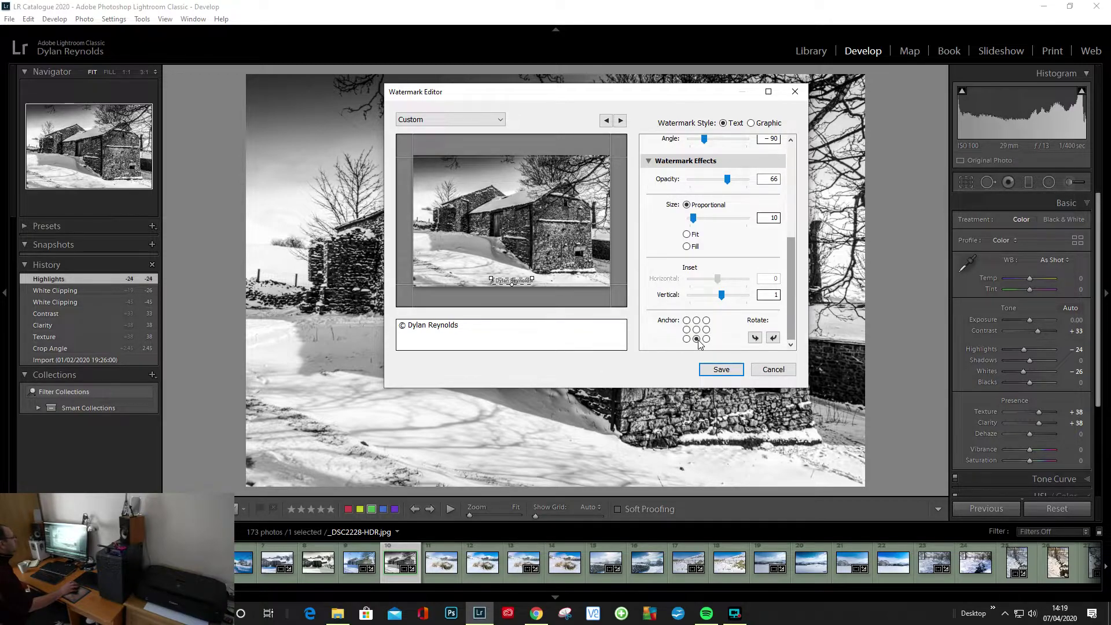
pyautogui.click(706, 339)
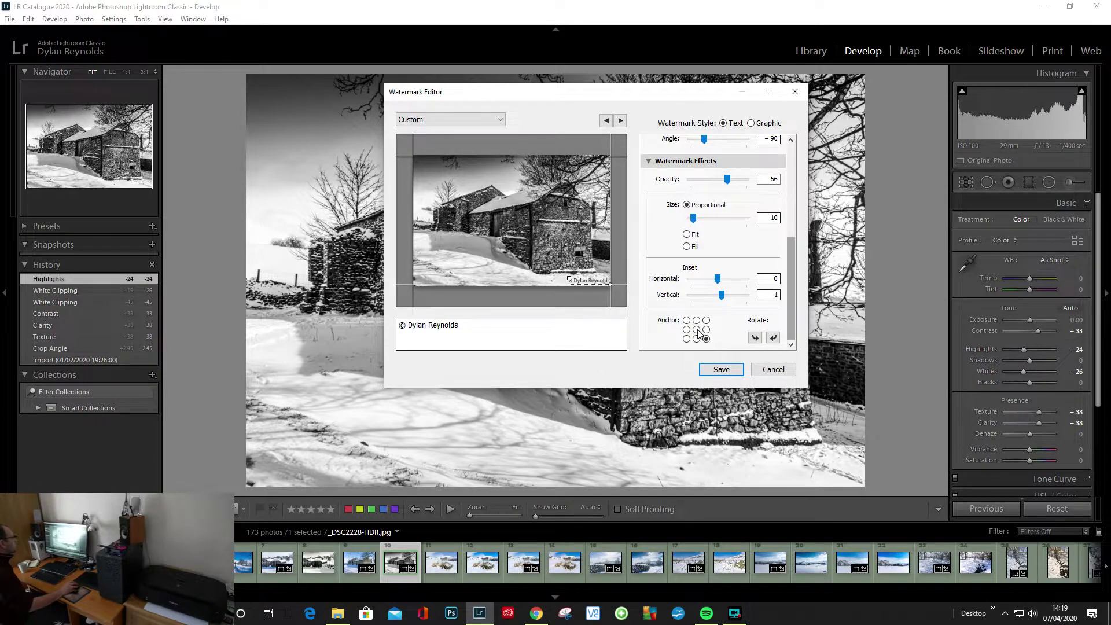
pyautogui.click(697, 330)
pyautogui.click(697, 321)
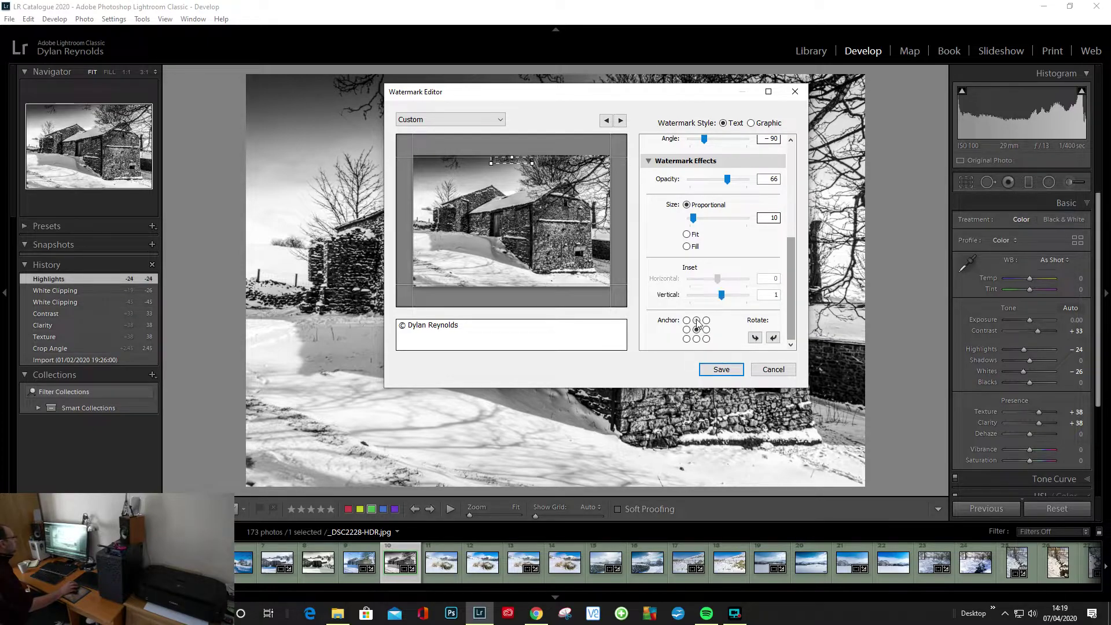
pyautogui.click(687, 321)
pyautogui.click(697, 339)
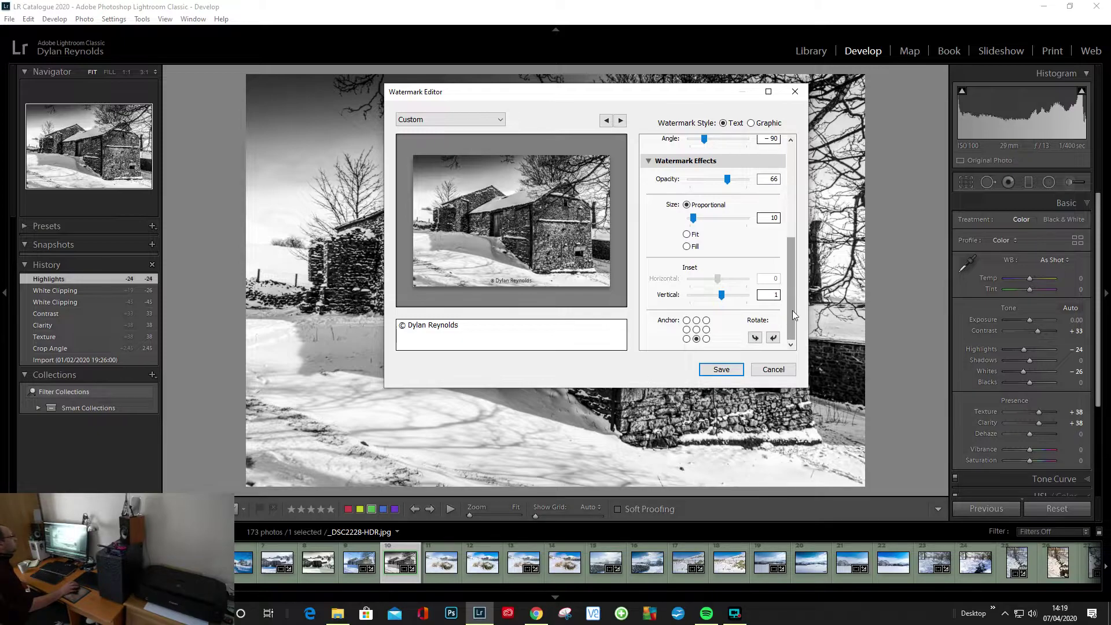
# Save the watermark settings as a new preset named "Test Watermark 001"
pyautogui.moveTo(793, 310); pyautogui.dragTo(806, 172)
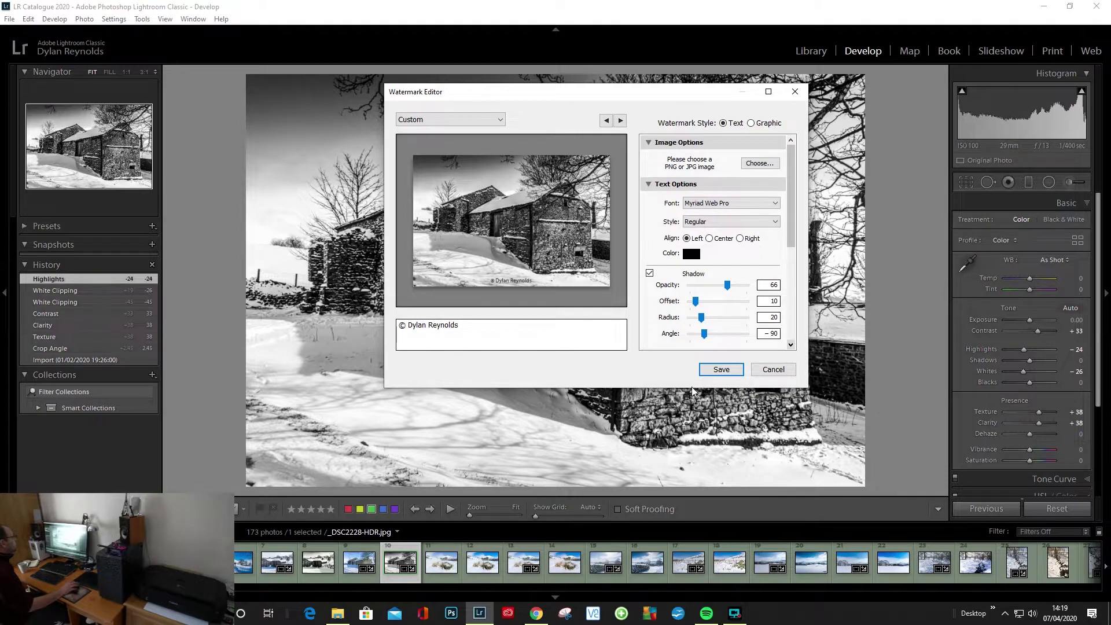
pyautogui.click(720, 370)
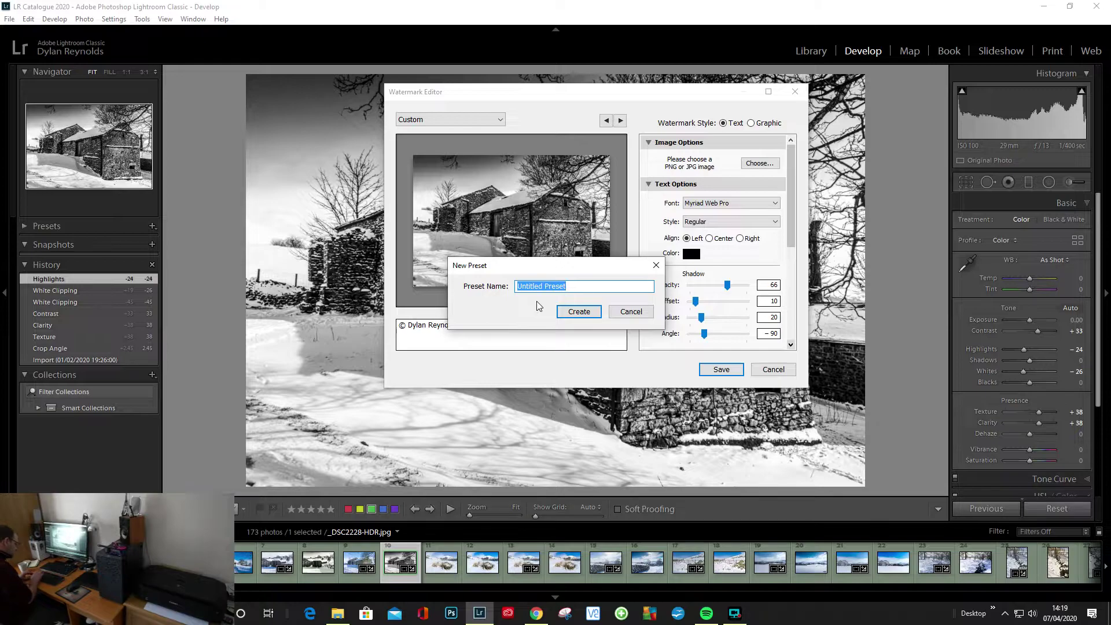
pyautogui.write('Test Water')
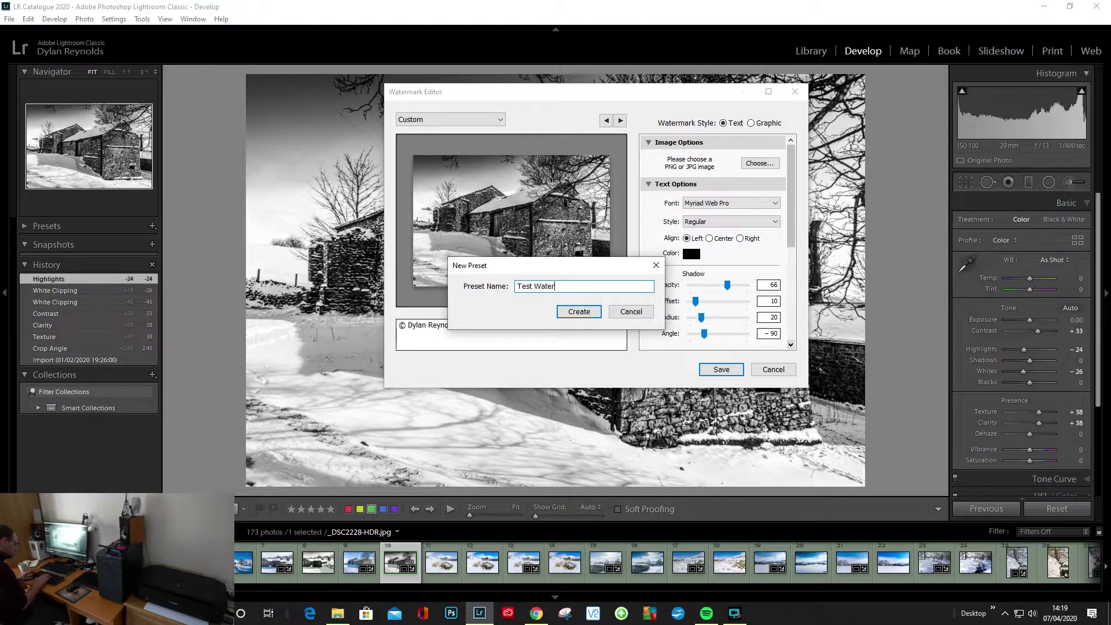
pyautogui.write('mark ')
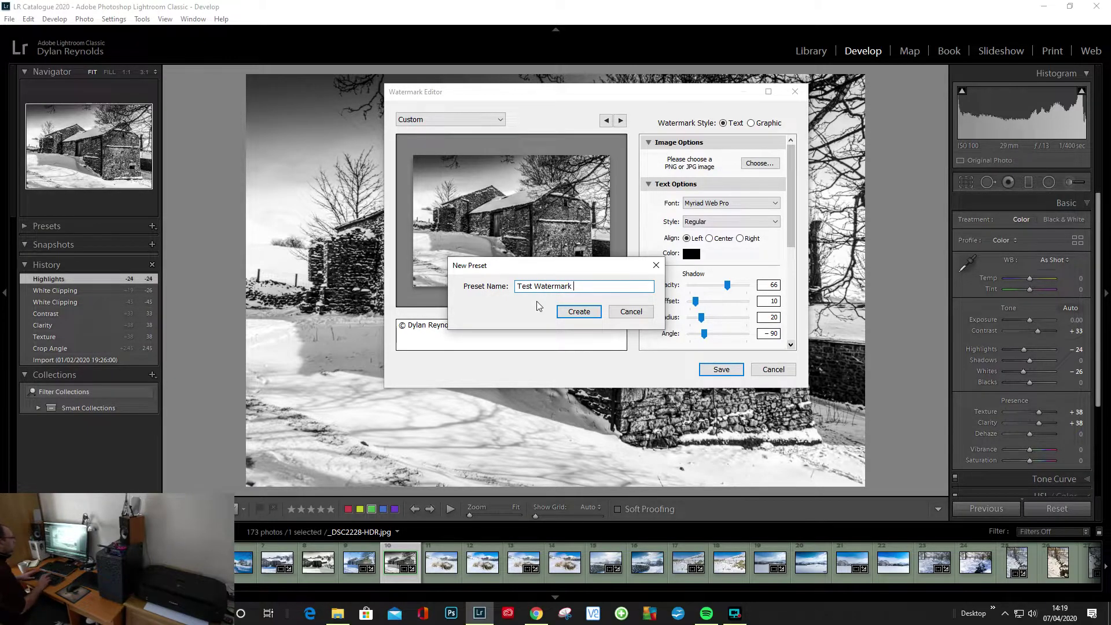
pyautogui.write('001')
pyautogui.press('Return')
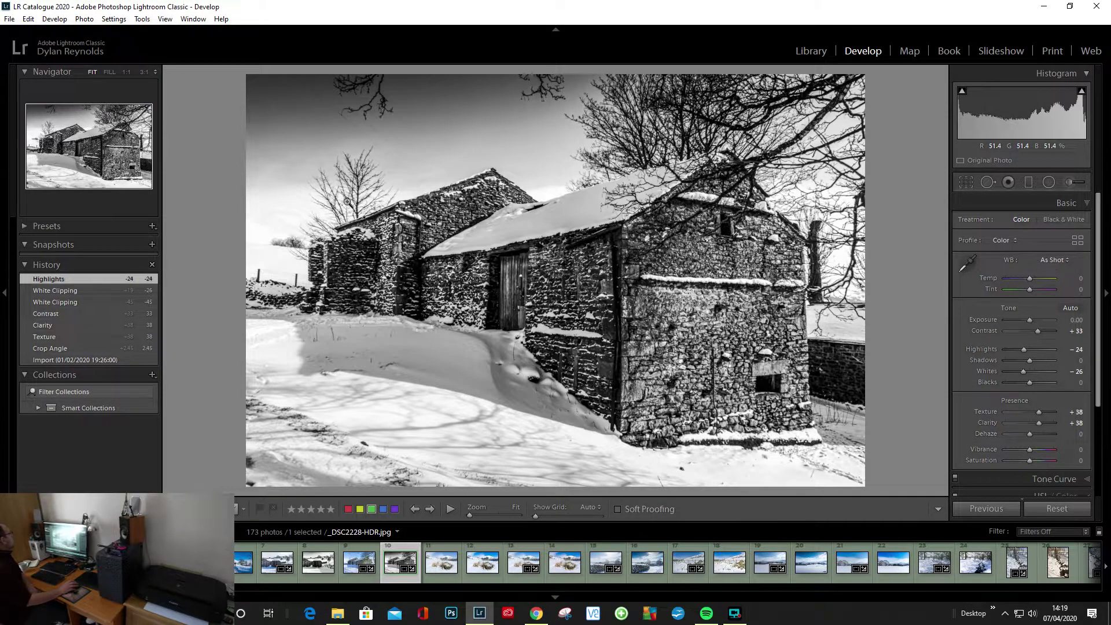
# Open the export settings for the barn photo and move the dialog higher on the screen
pyautogui.click(10, 19)
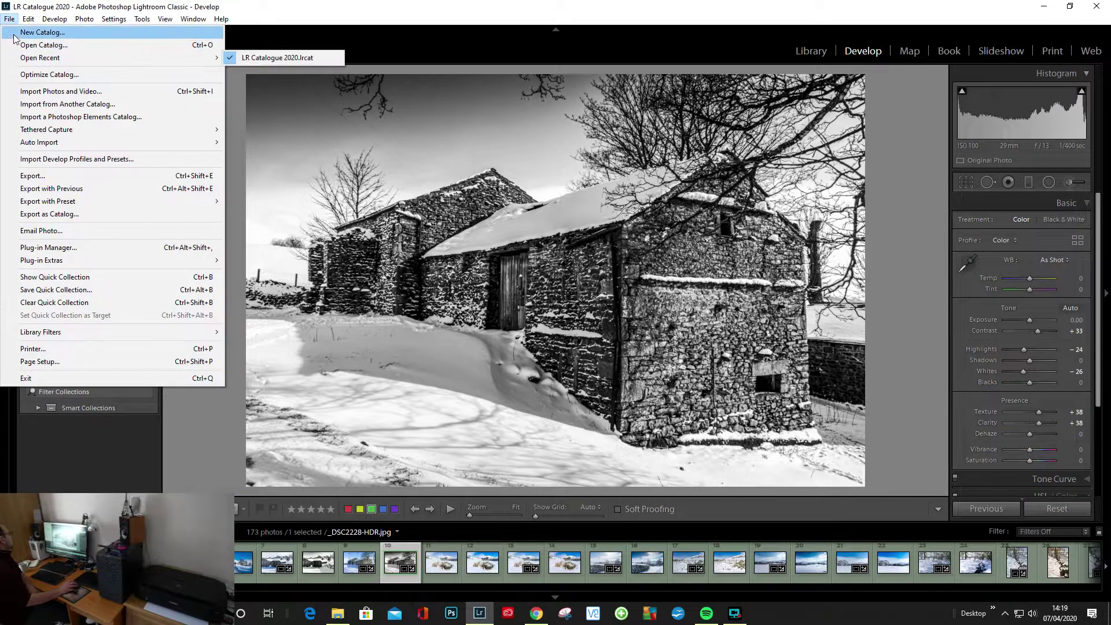
pyautogui.click(32, 175)
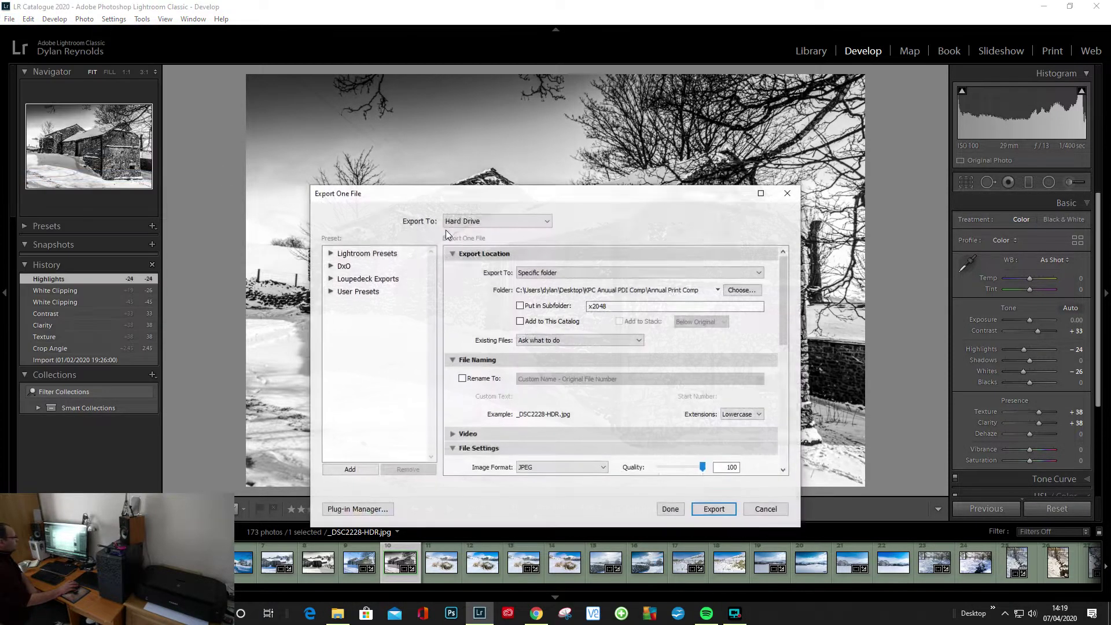
pyautogui.moveTo(623, 194); pyautogui.dragTo(623, 87)
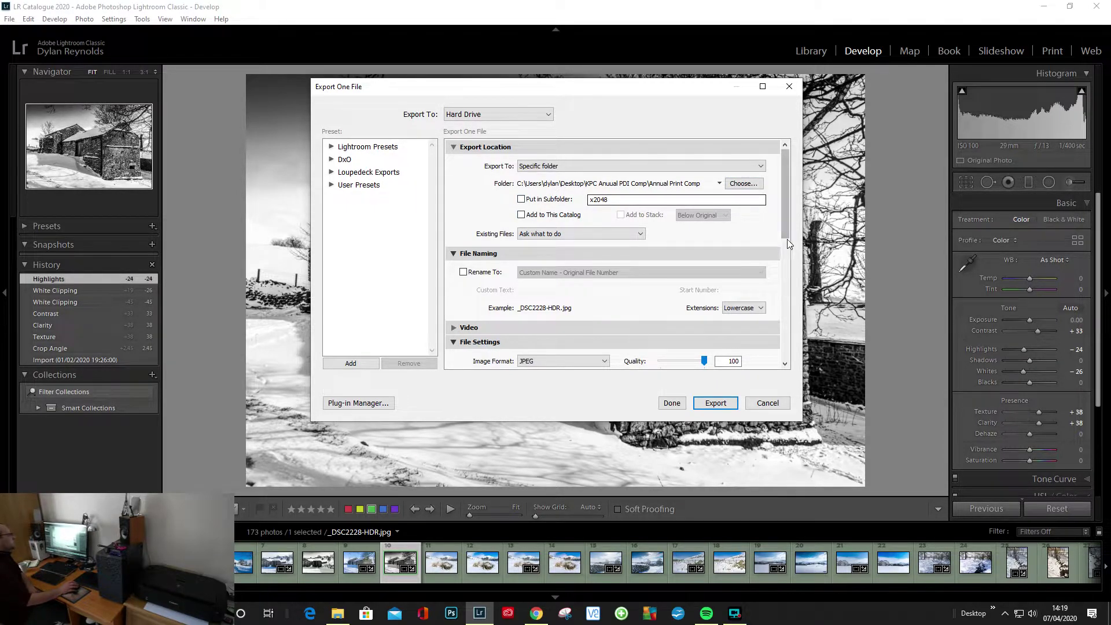
pyautogui.moveTo(786, 195); pyautogui.dragTo(788, 256)
pyautogui.click(464, 300)
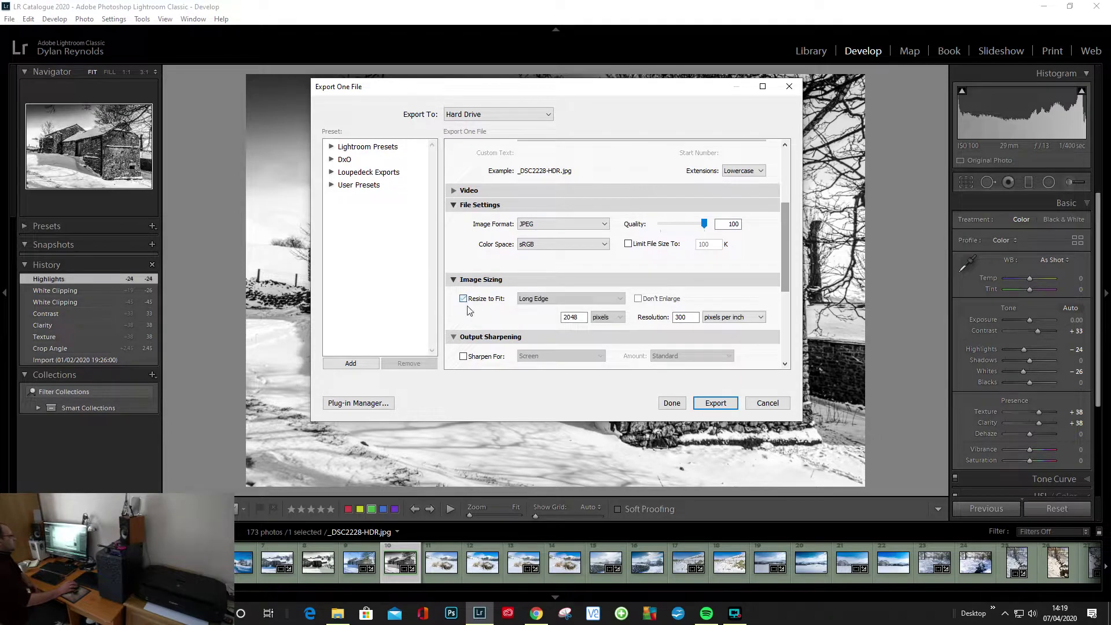
pyautogui.doubleClick(580, 317)
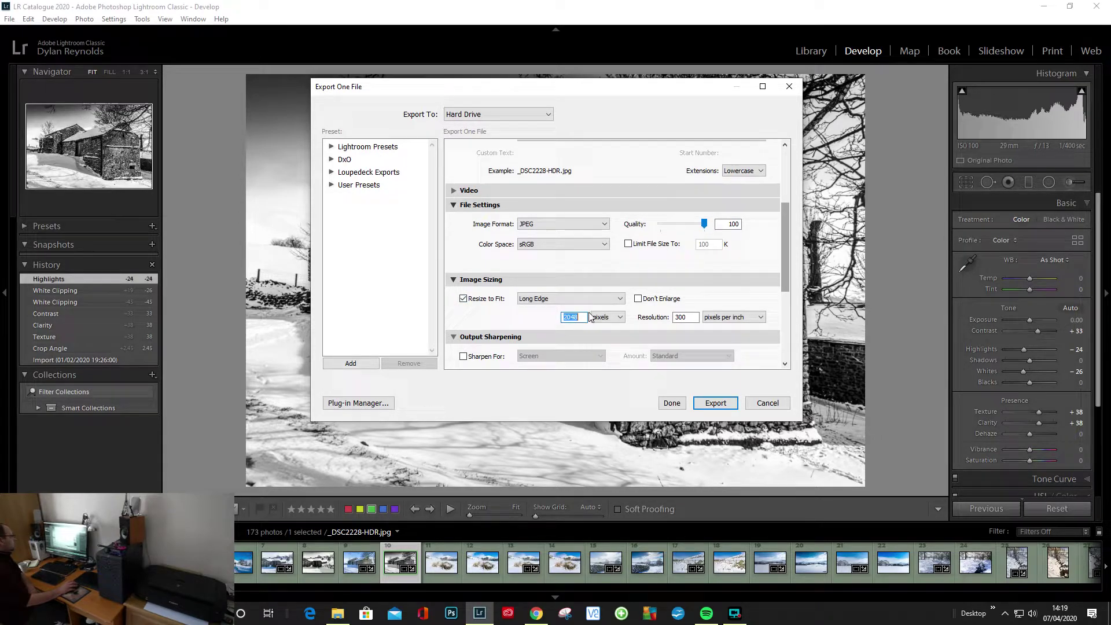
pyautogui.click(463, 299)
# Enable watermarking in the export settings with the "Test Watermark 001" preset and export the barn photo
pyautogui.moveTo(786, 233); pyautogui.dragTo(795, 328)
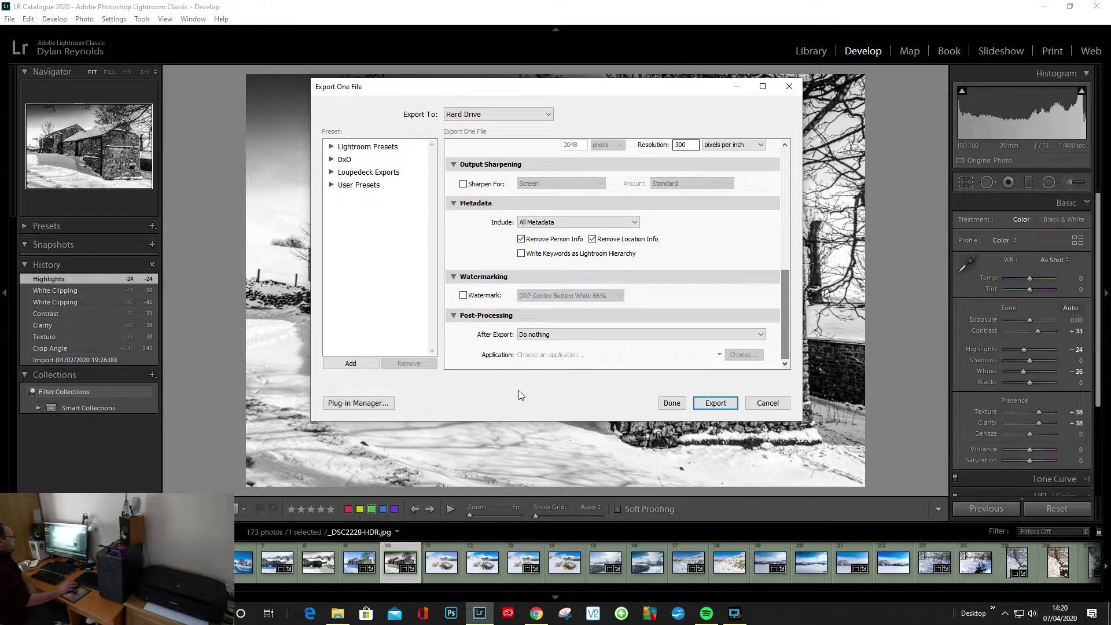
pyautogui.click(463, 296)
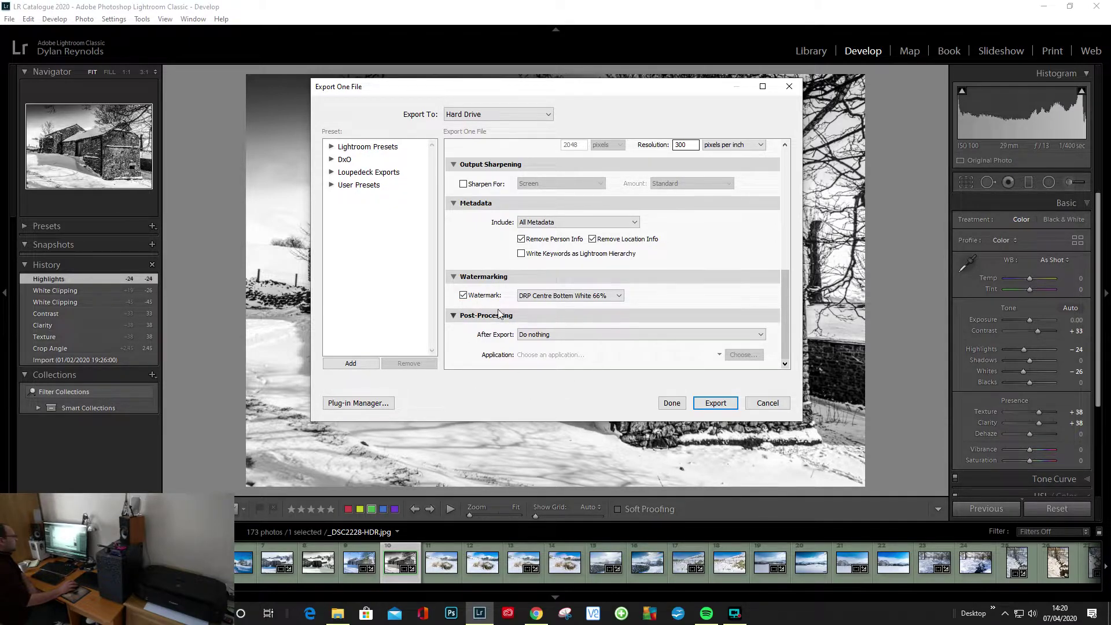
pyautogui.click(620, 297)
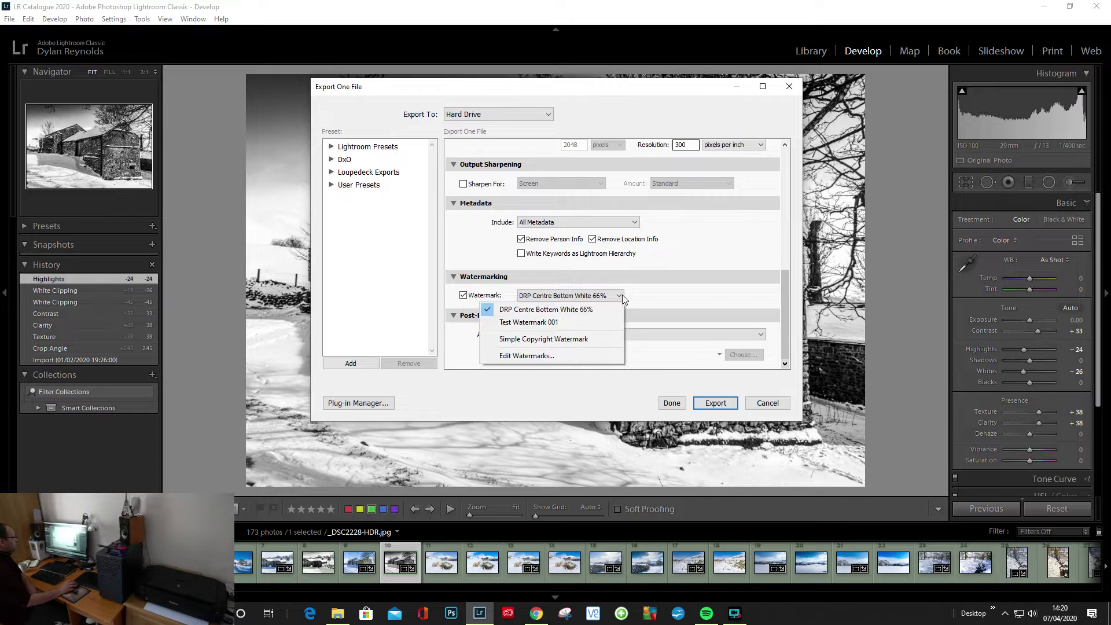
pyautogui.click(562, 323)
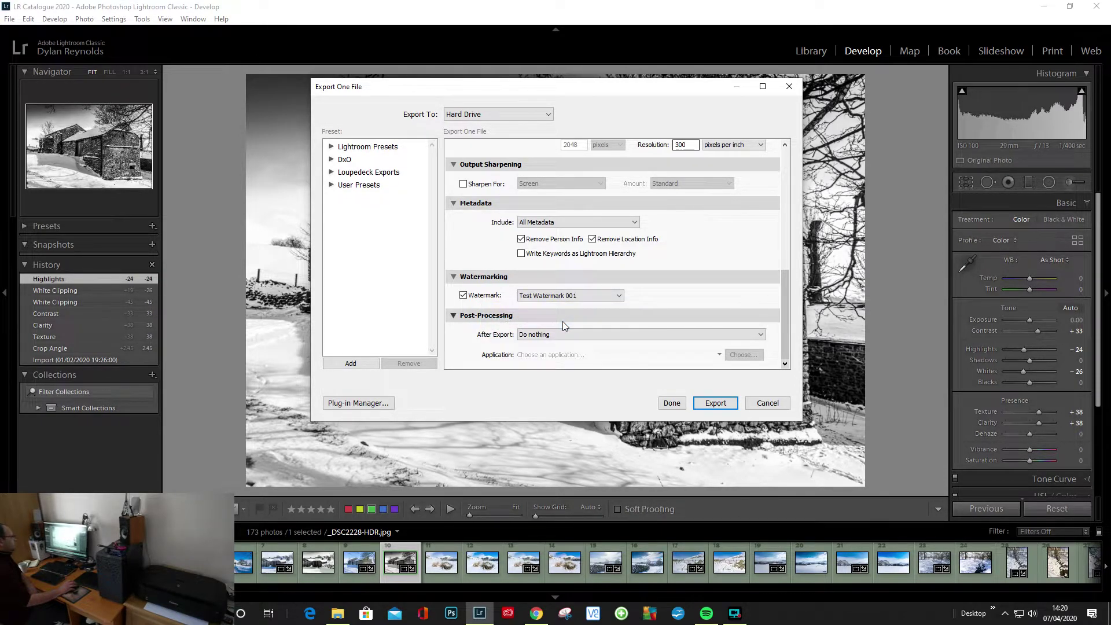
pyautogui.click(716, 403)
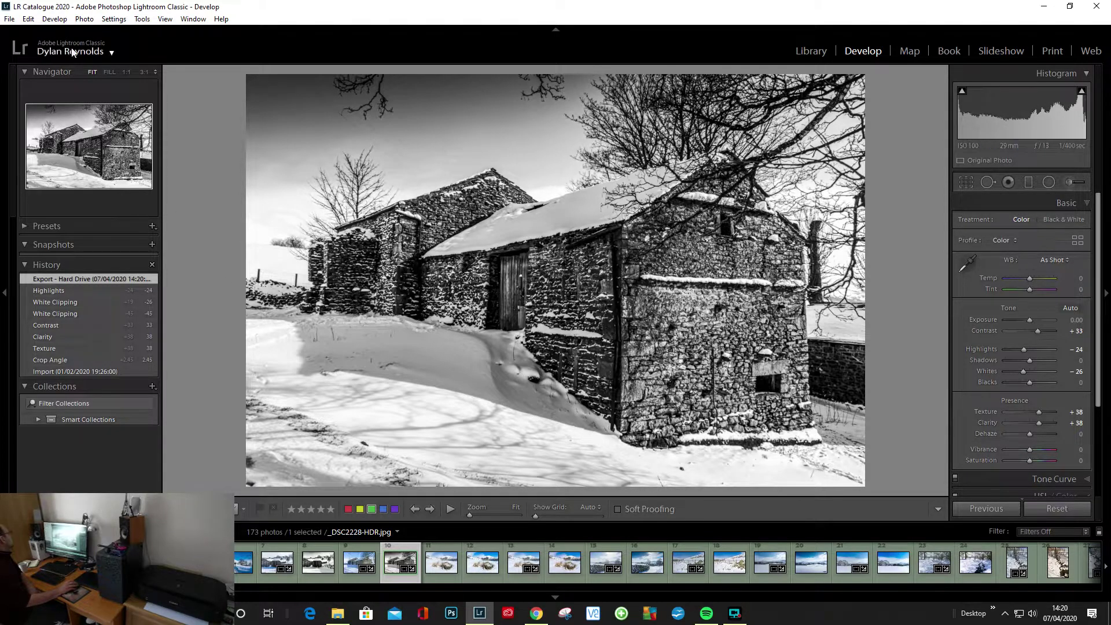
pyautogui.click(10, 19)
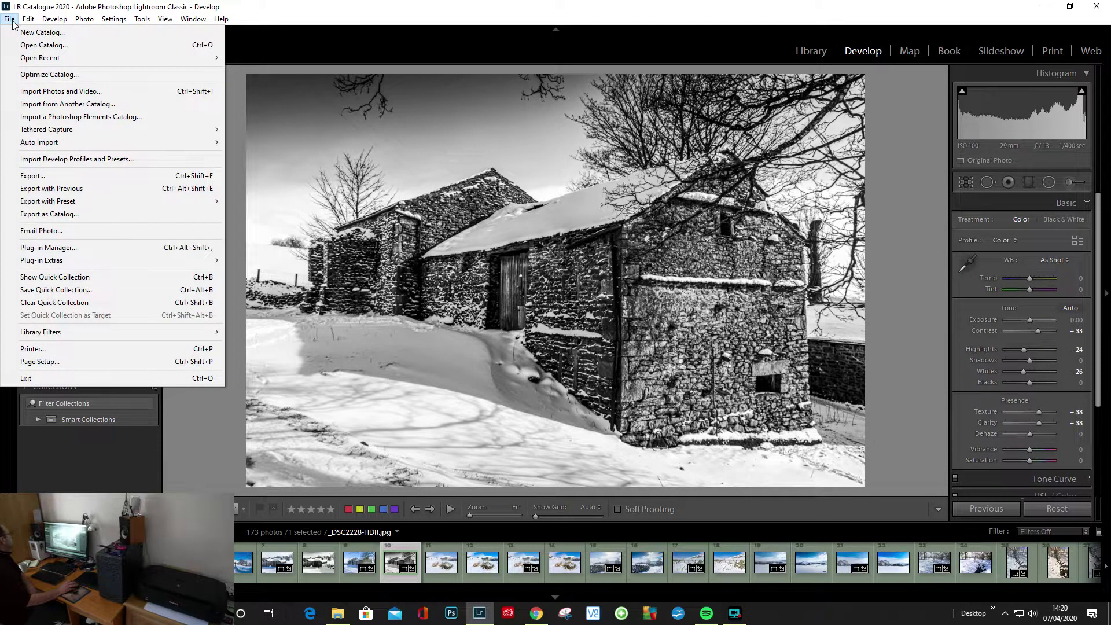
pyautogui.click(33, 176)
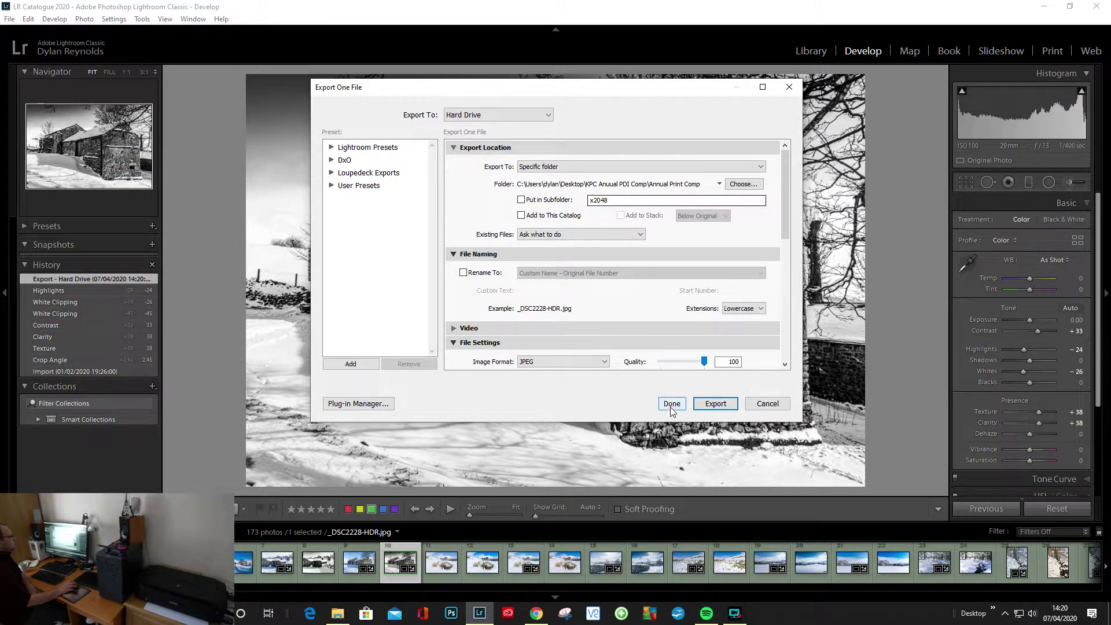
pyautogui.click(759, 405)
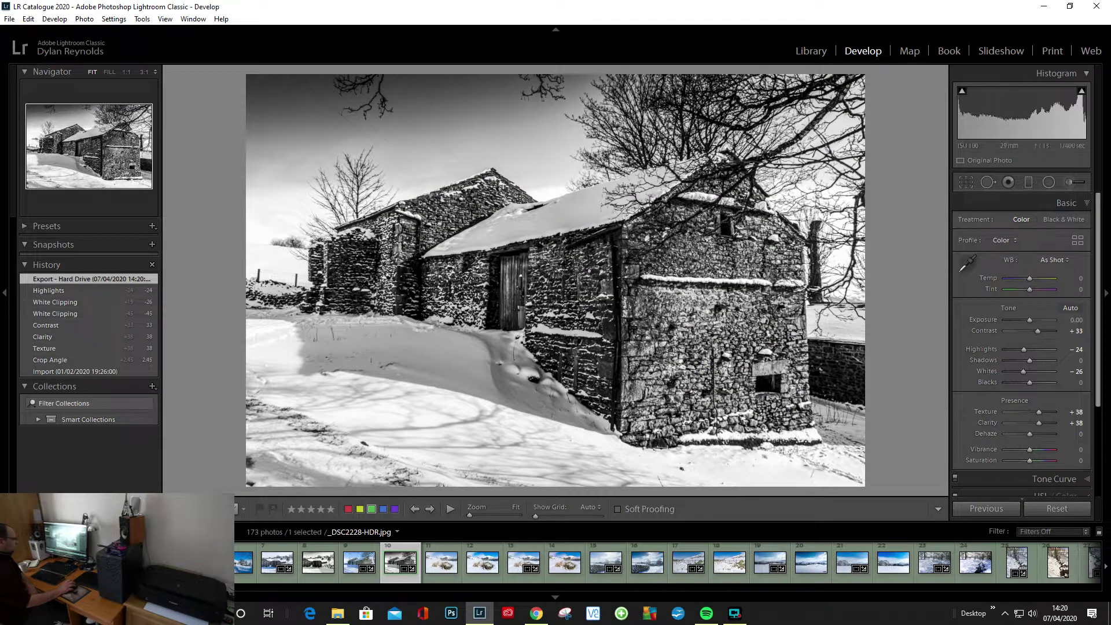
# Minimise Lightroom Classic, view the exported barn photo from the desktop full-window to check its watermark, and close the viewer
pyautogui.click(738, 615)
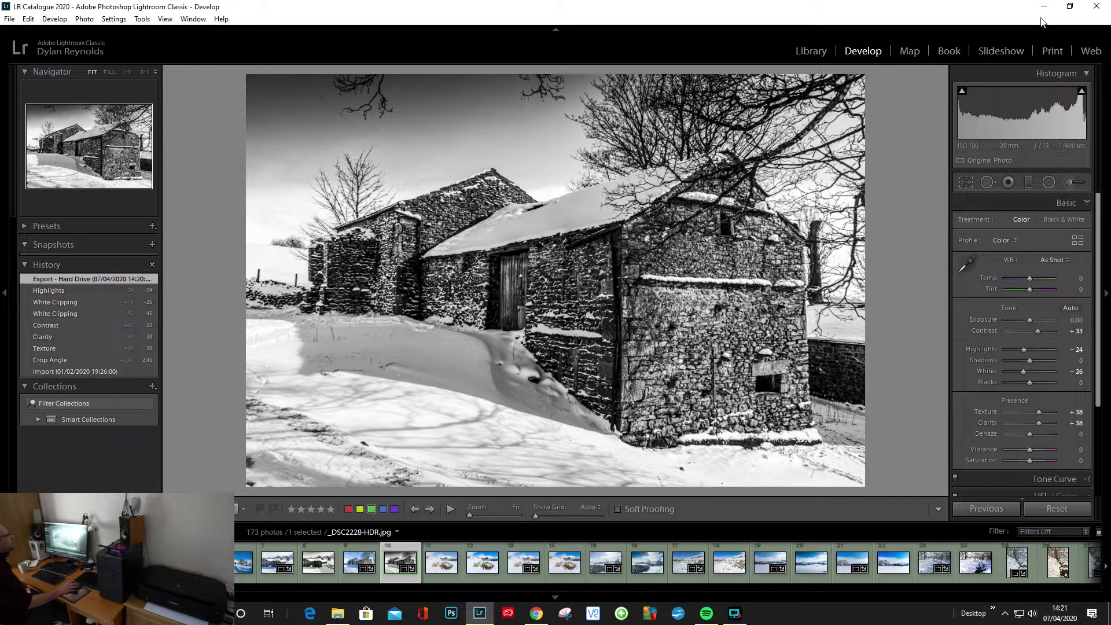
pyautogui.click(1045, 6)
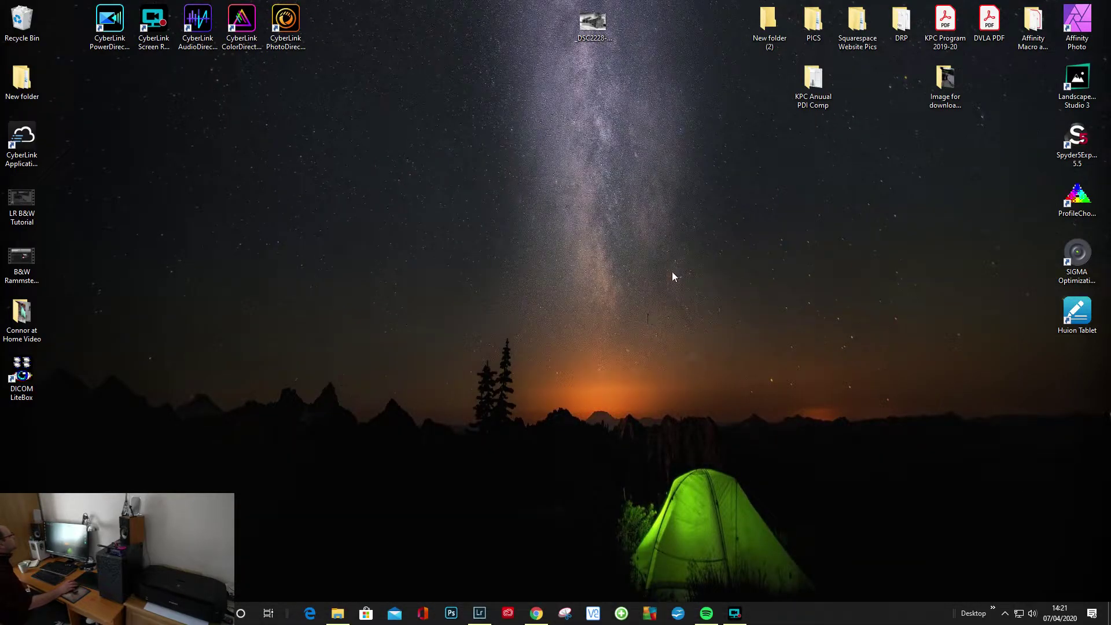
pyautogui.click(597, 23)
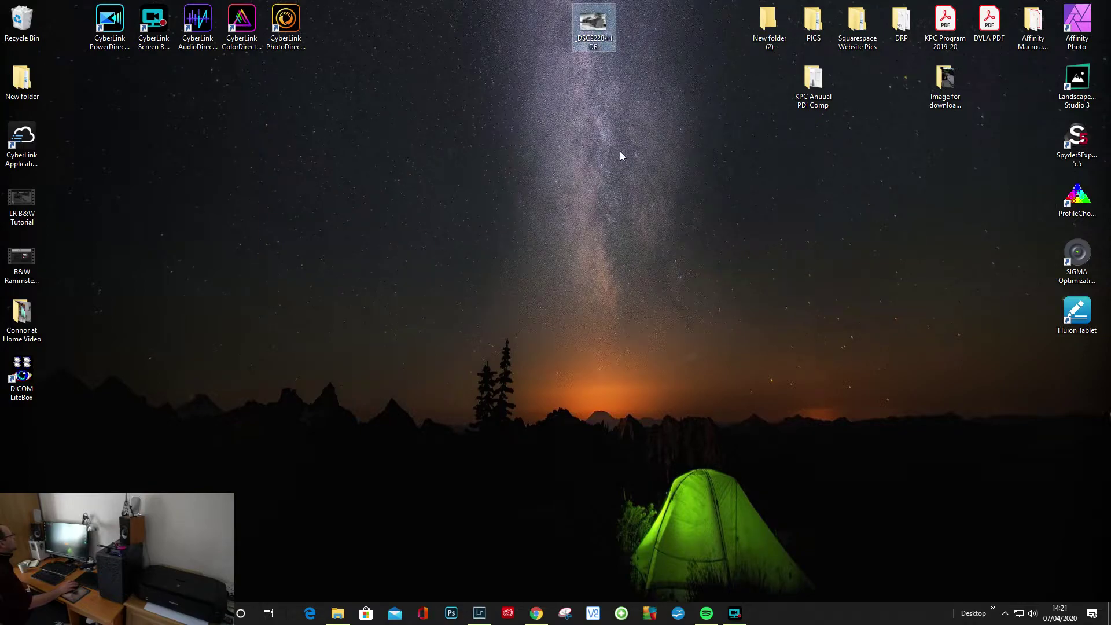
pyautogui.doubleClick(597, 26)
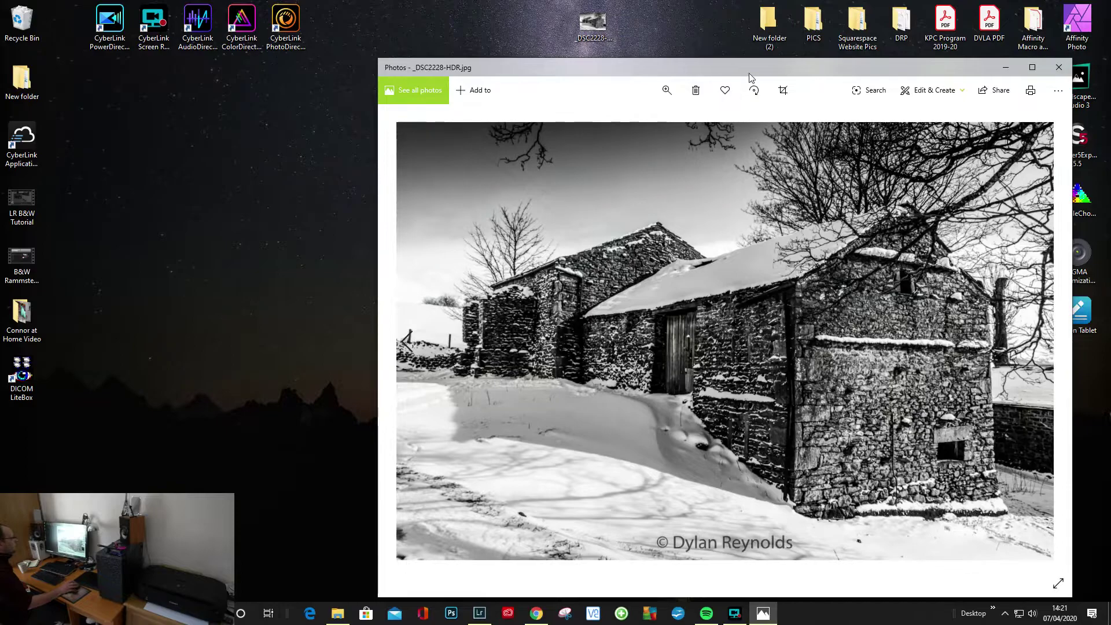
pyautogui.click(1032, 67)
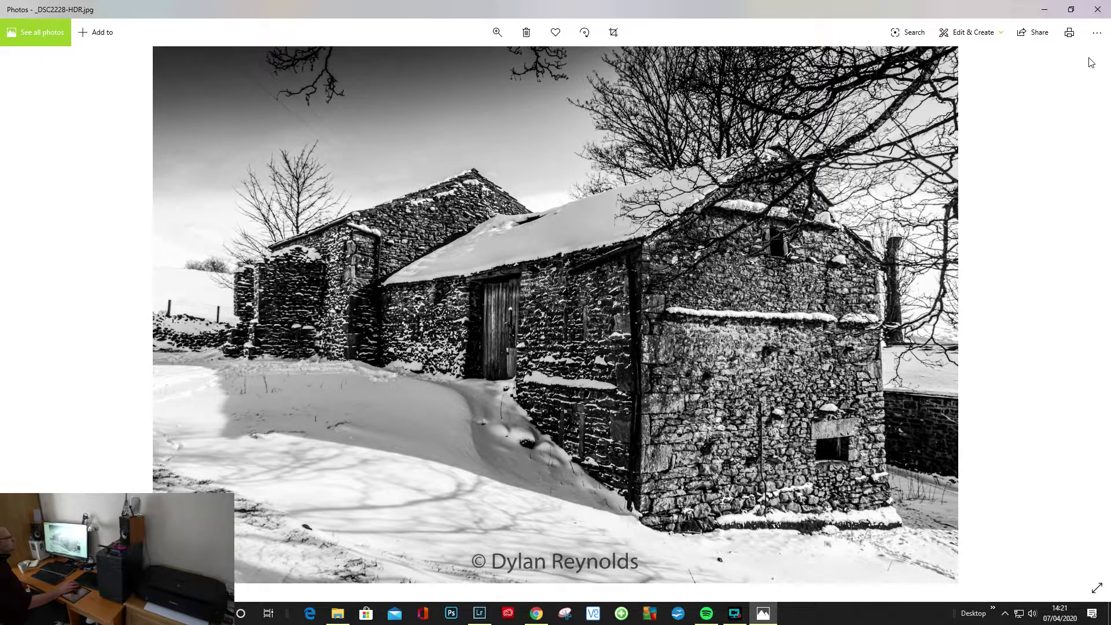
pyautogui.click(1098, 9)
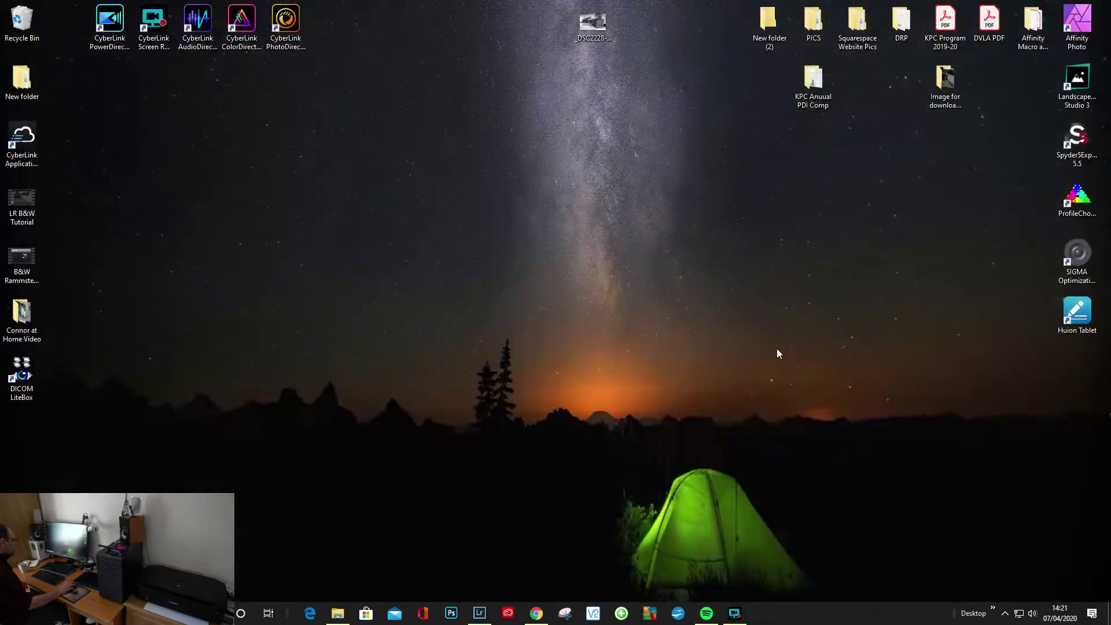
# Switch back to Lightroom Classic and open the watermark editor
pyautogui.click(480, 613)
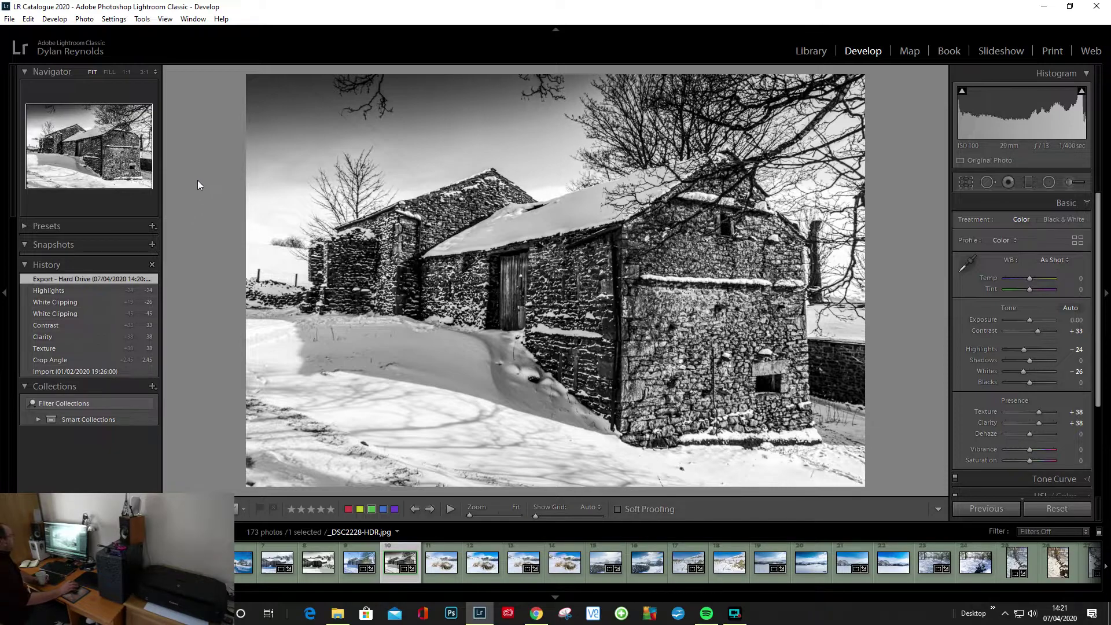
pyautogui.click(28, 20)
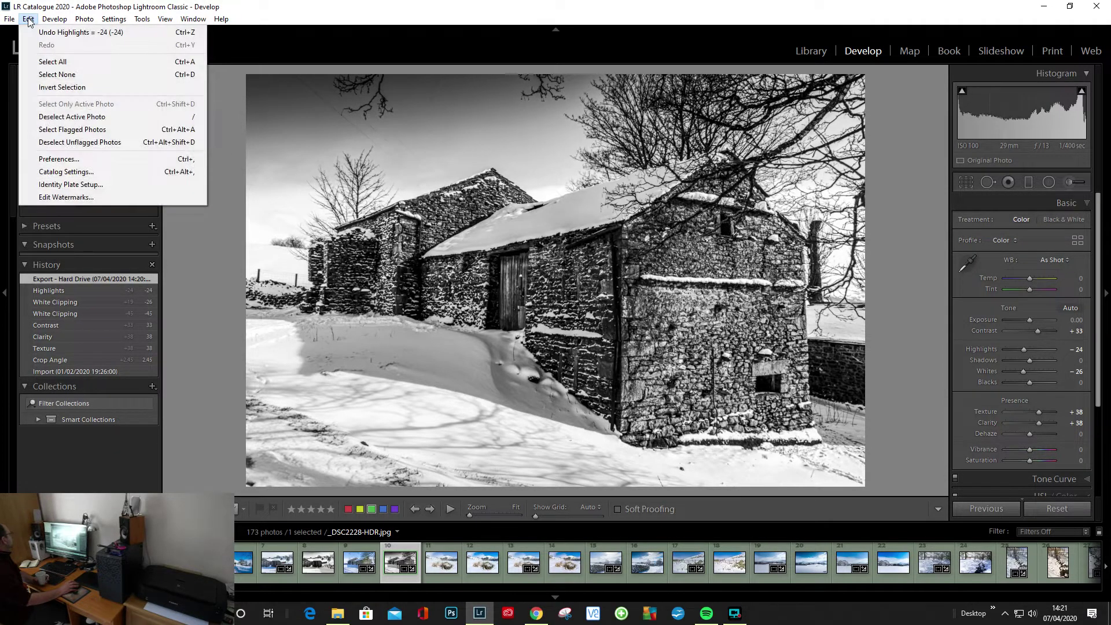
pyautogui.click(66, 197)
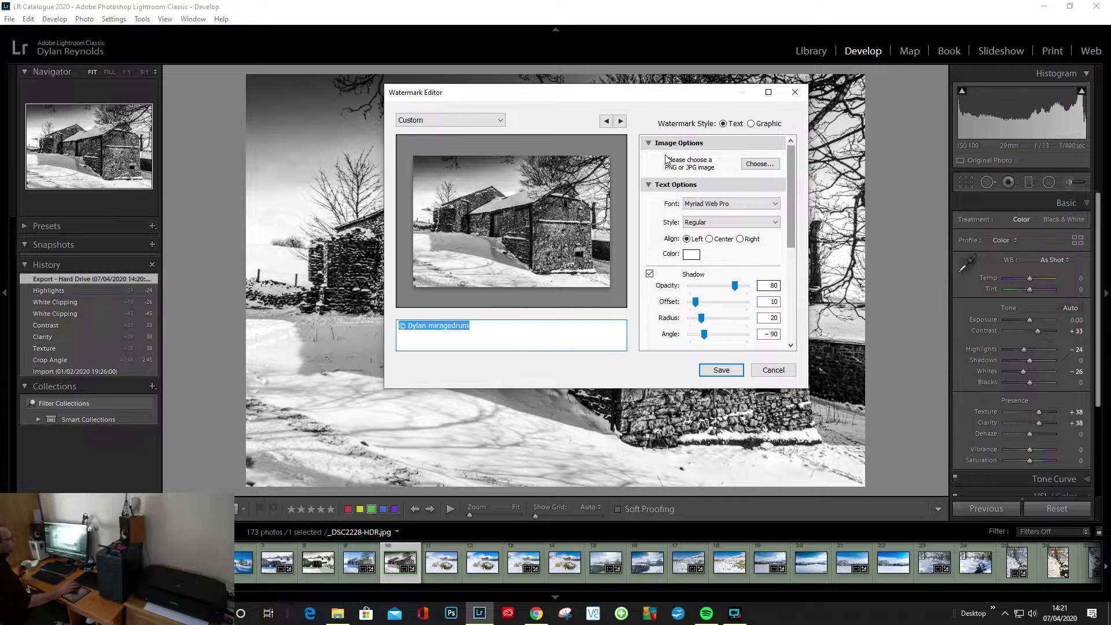
# Start choosing an image for the watermark and browse to the logo files in the desktop's DRP folder
pyautogui.click(758, 166)
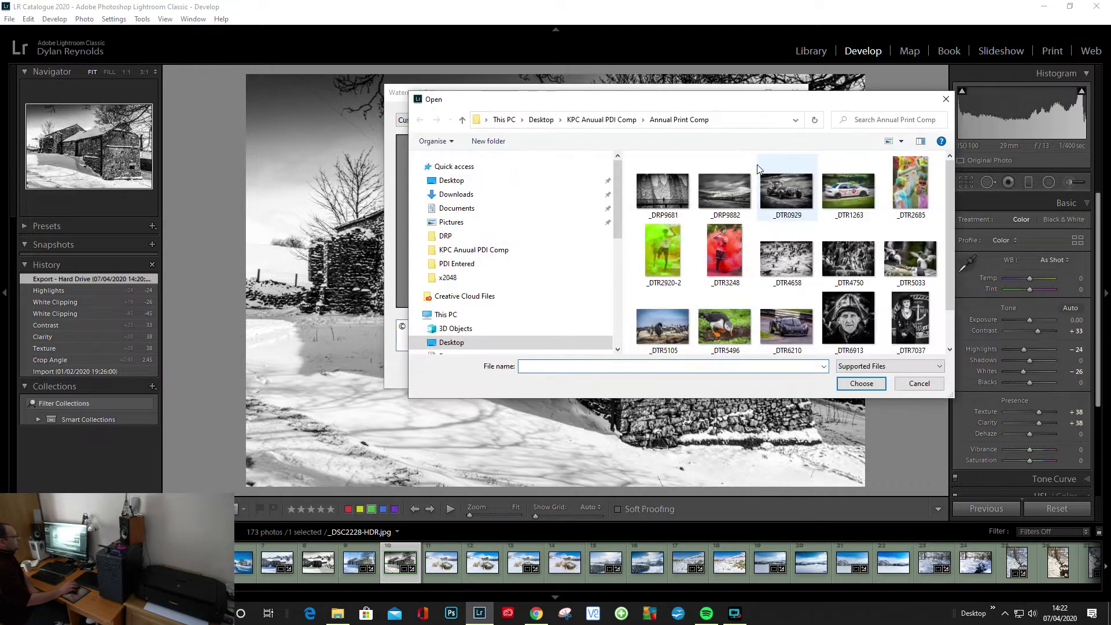
pyautogui.click(541, 120)
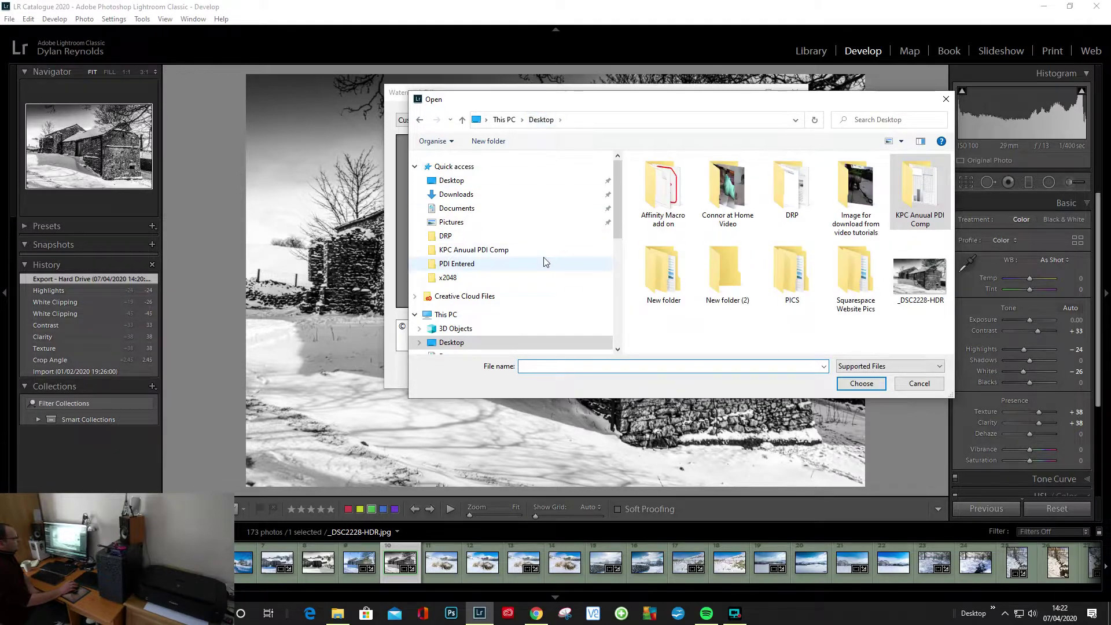
pyautogui.doubleClick(794, 191)
pyautogui.moveTo(808, 106); pyautogui.dragTo(603, 95)
pyautogui.moveTo(742, 183); pyautogui.dragTo(747, 227)
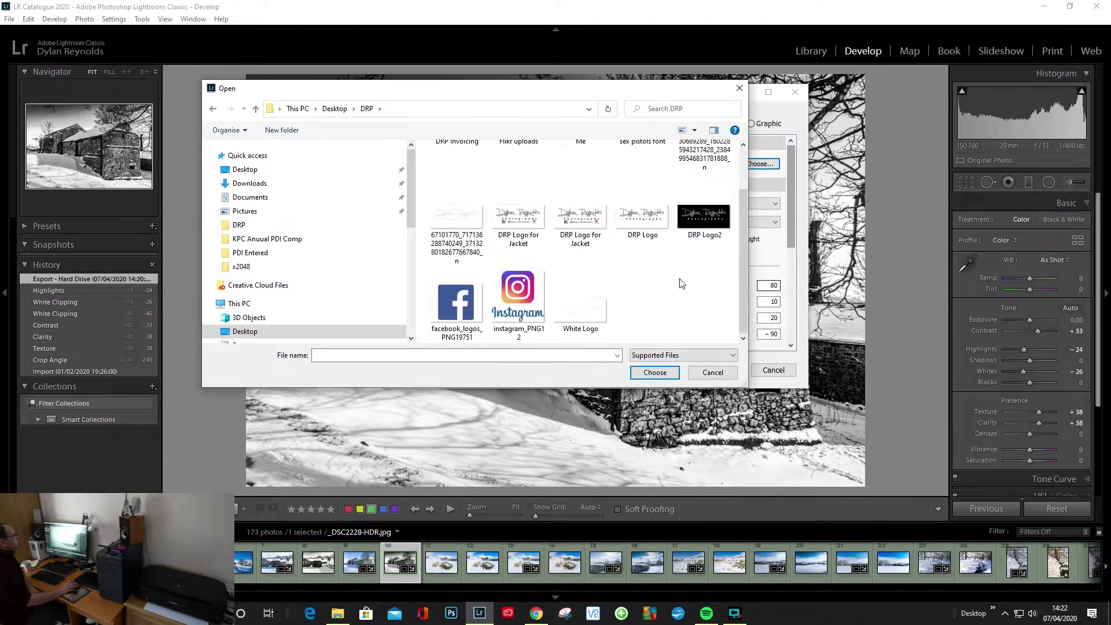
# Load the first of the two "DRP Logo for Jacket" images as the watermark graphic
pyautogui.click(641, 221)
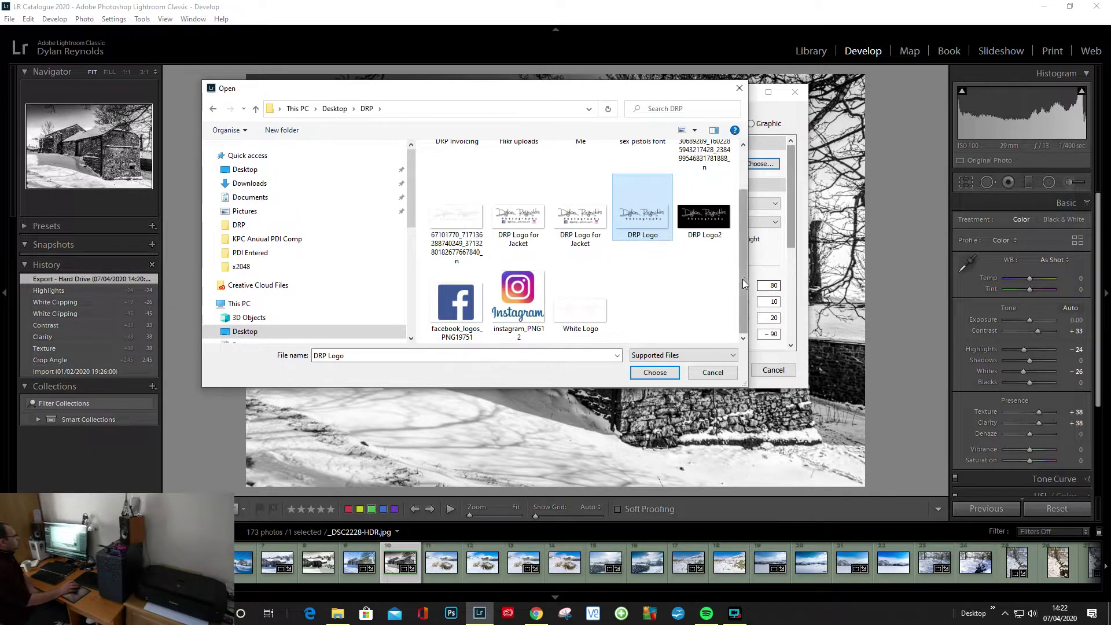
pyautogui.moveTo(742, 279)
pyautogui.mouseDown()
pyautogui.moveTo(749, 229)
pyautogui.moveTo(753, 288)
pyautogui.mouseUp()
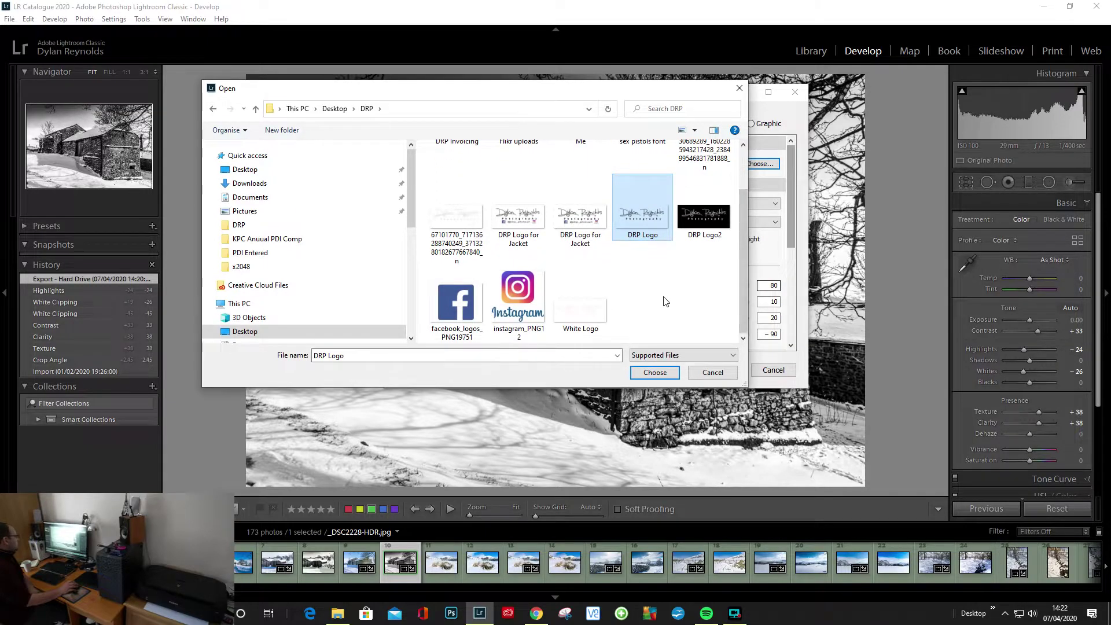
pyautogui.click(533, 225)
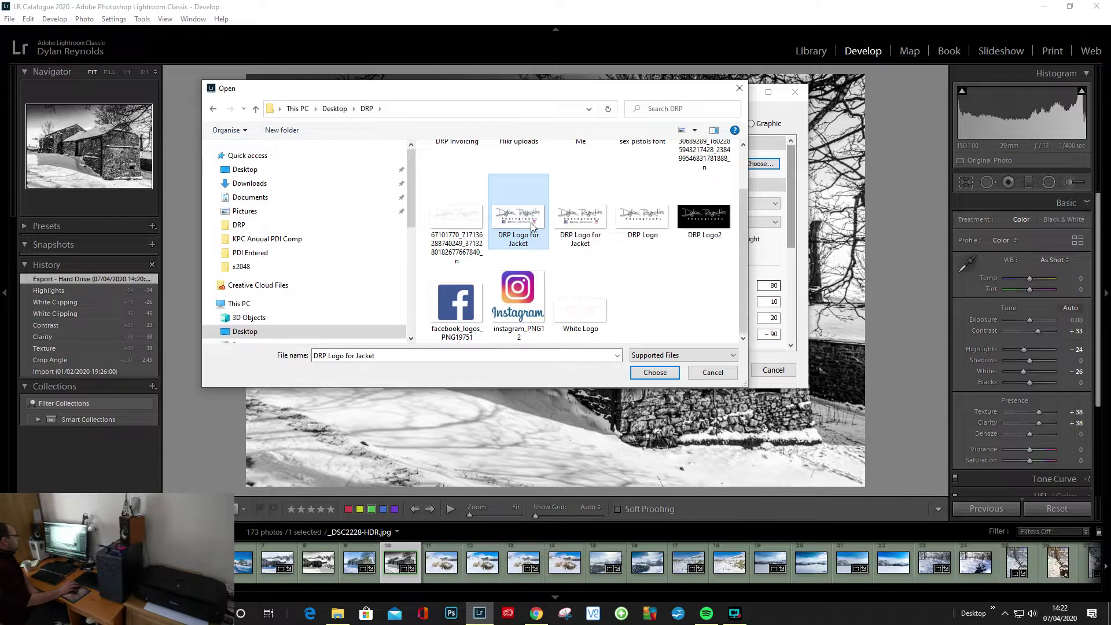
pyautogui.doubleClick(531, 224)
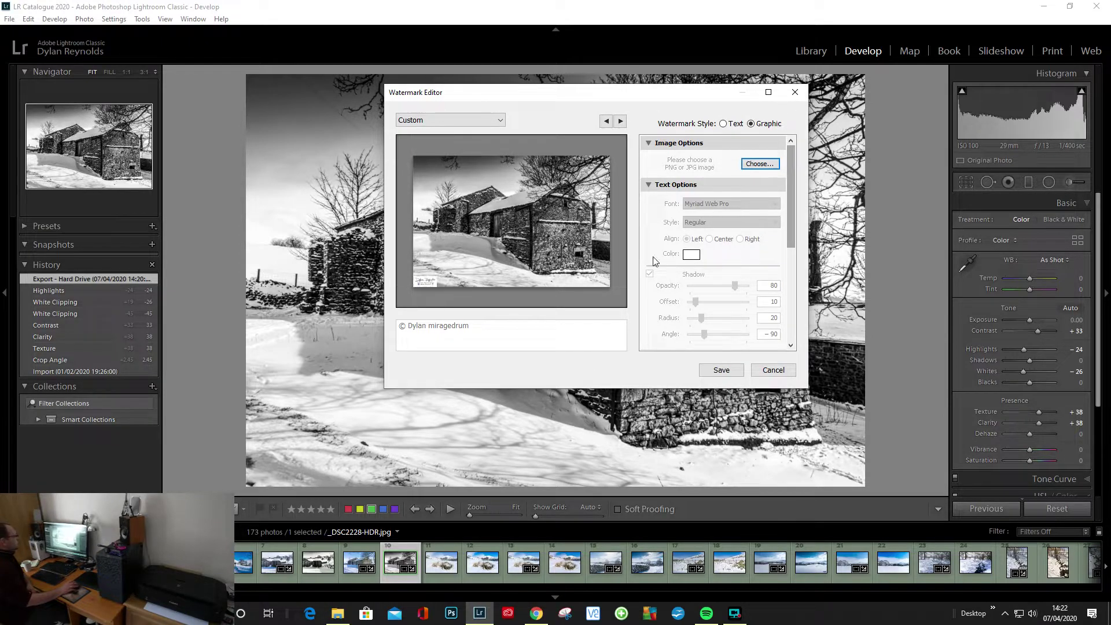
# Replace the watermark graphic with the second "DRP Logo for Jacket" image
pyautogui.click(760, 164)
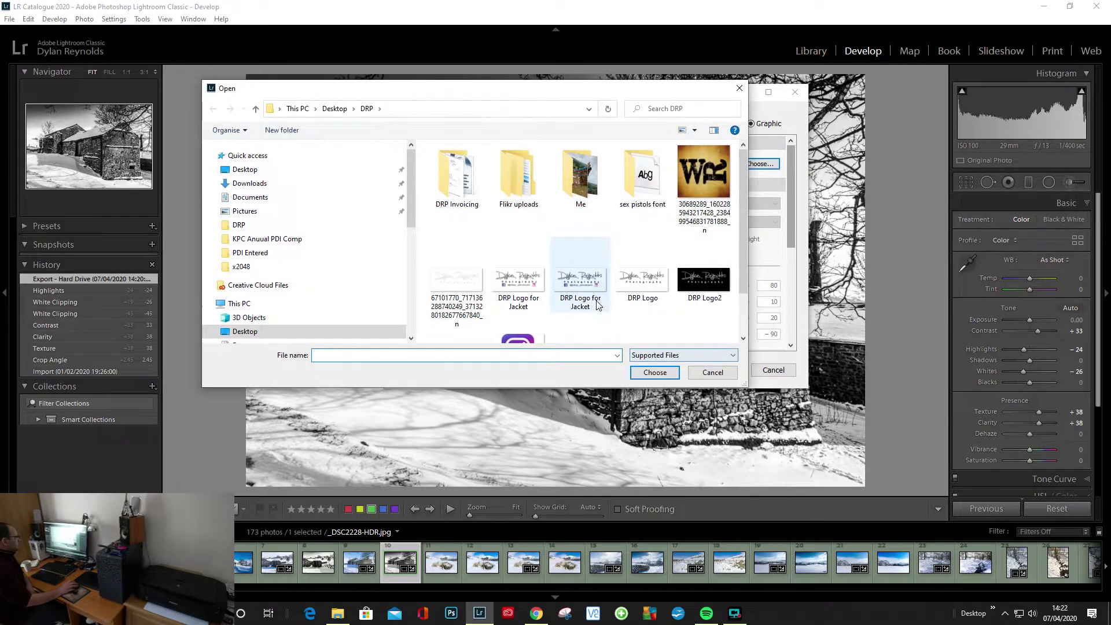
pyautogui.click(585, 282)
pyautogui.doubleClick(585, 281)
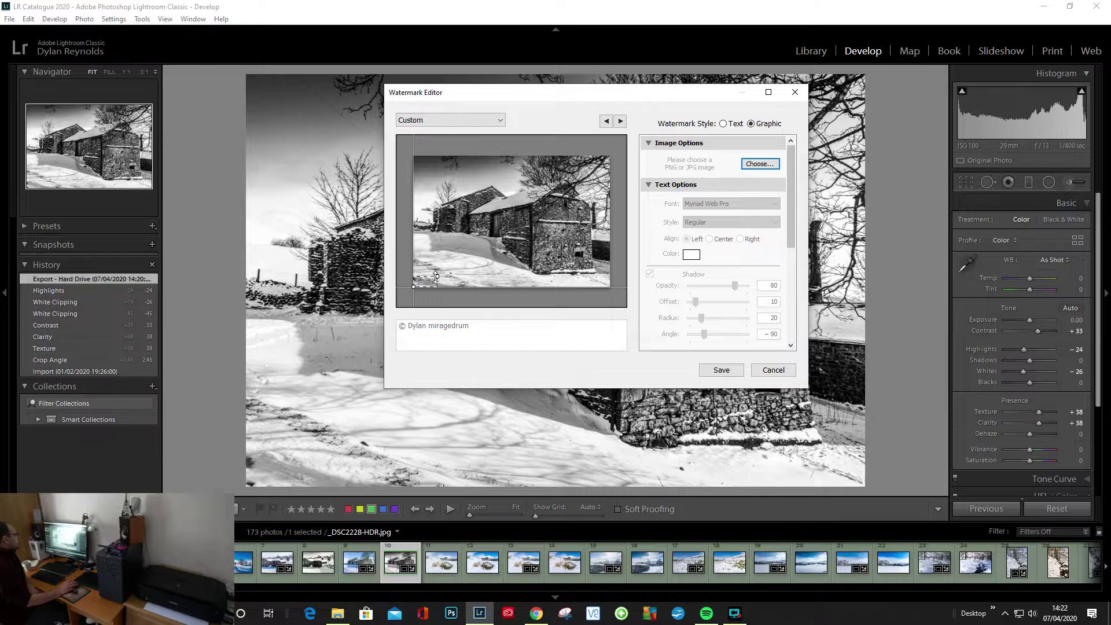
pyautogui.moveTo(435, 278); pyautogui.dragTo(467, 276)
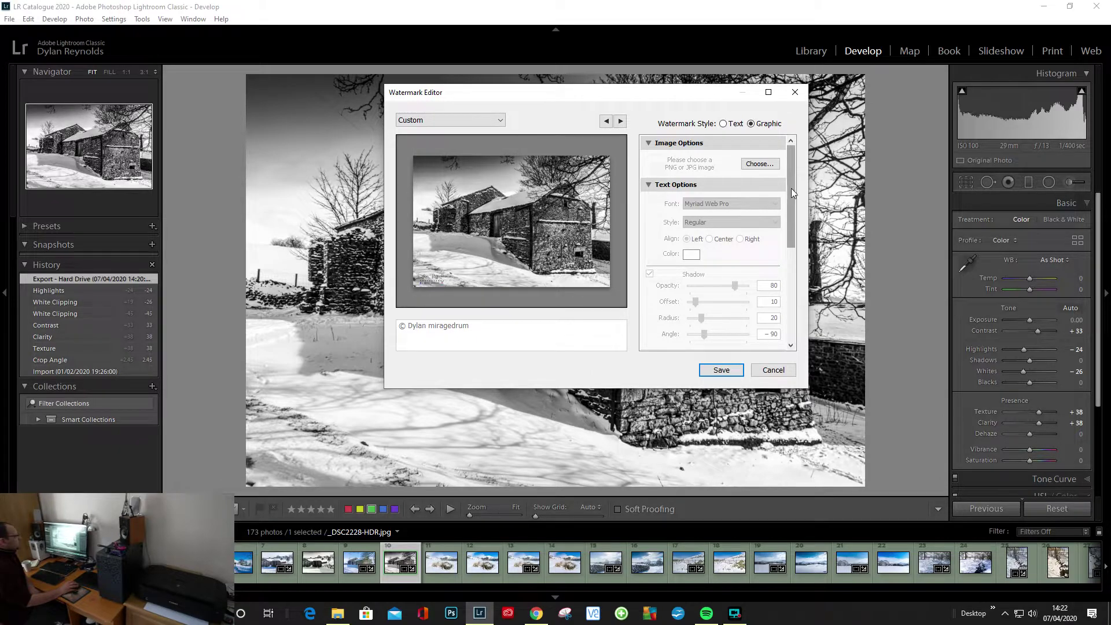
# Anchor the logo watermark at the bottom centre of the photo and set its vertical inset to -1
pyautogui.moveTo(791, 189); pyautogui.dragTo(796, 286)
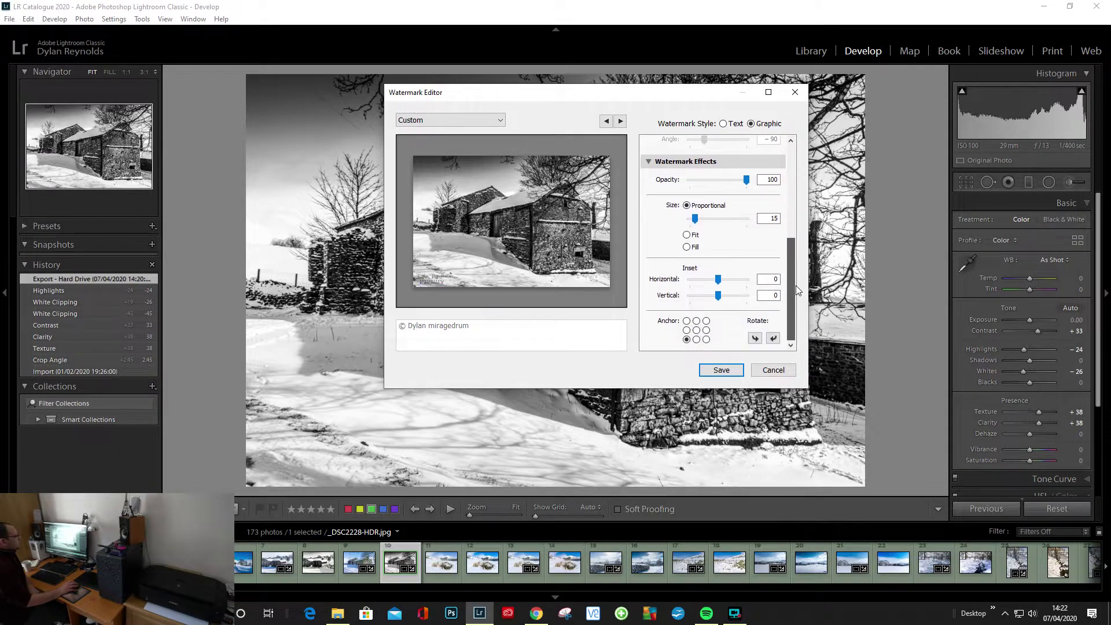
pyautogui.click(697, 340)
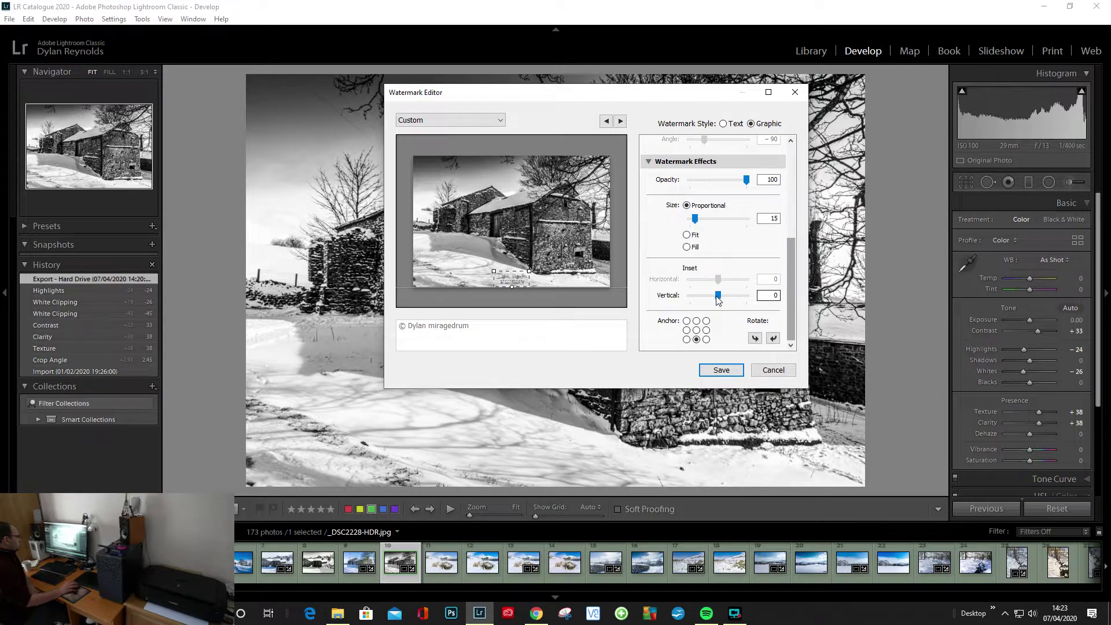
pyautogui.moveTo(717, 296); pyautogui.dragTo(715, 297)
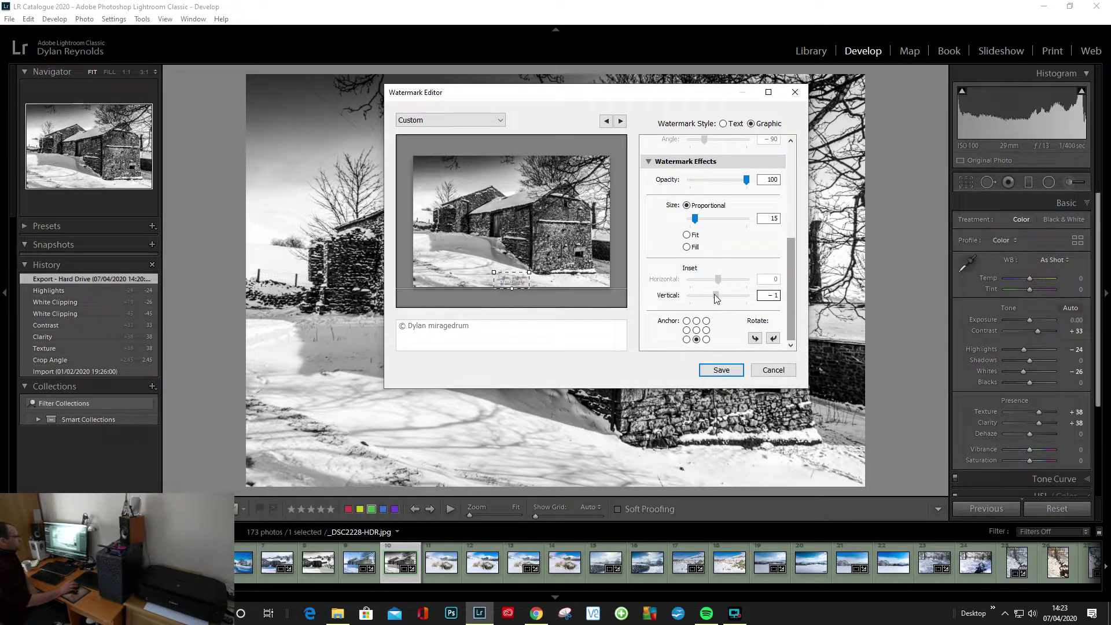
# Set the logo watermark's opacity to 66
pyautogui.scroll(3, 793, 285)
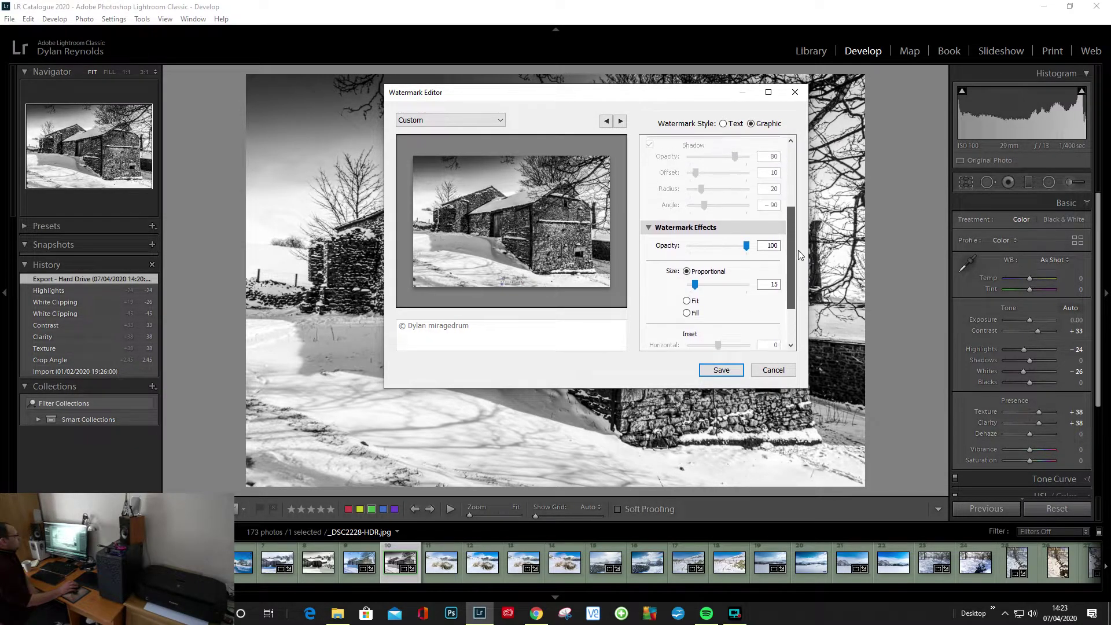
pyautogui.moveTo(744, 265); pyautogui.dragTo(738, 264)
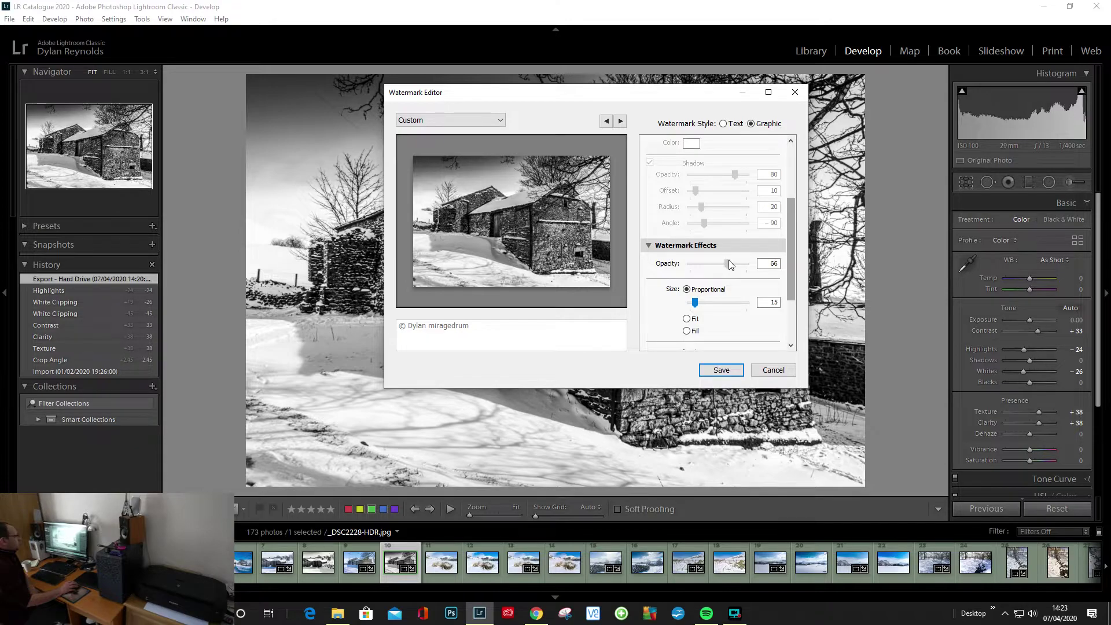
pyautogui.moveTo(790, 248); pyautogui.dragTo(793, 297)
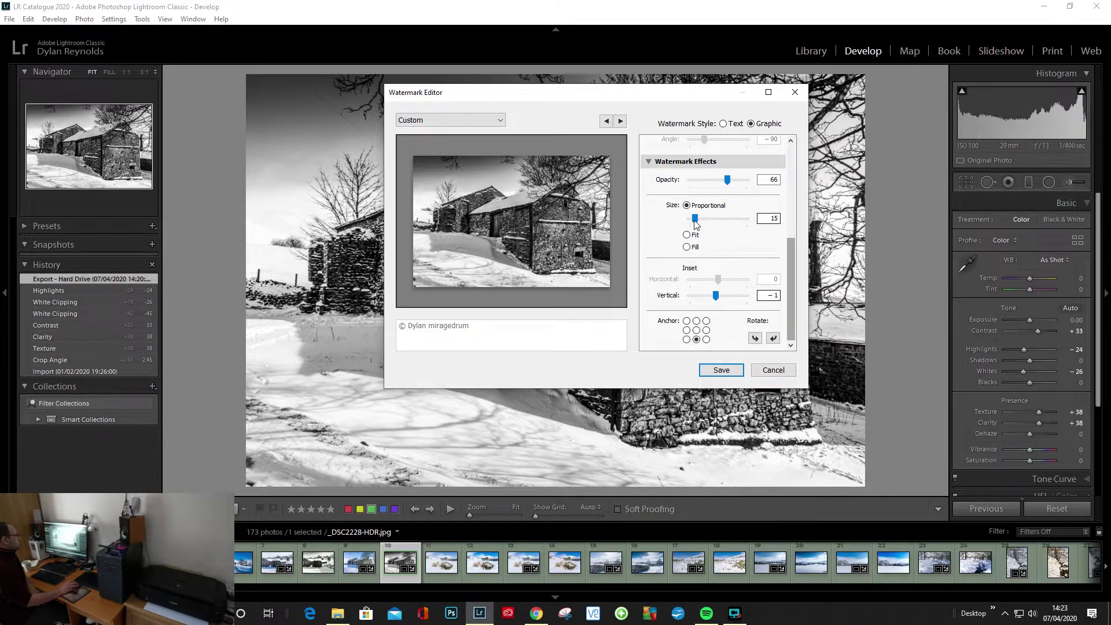
# Save the logo watermark settings as a new preset named "Test Watermark 002"
pyautogui.moveTo(514, 283)
pyautogui.click(723, 371)
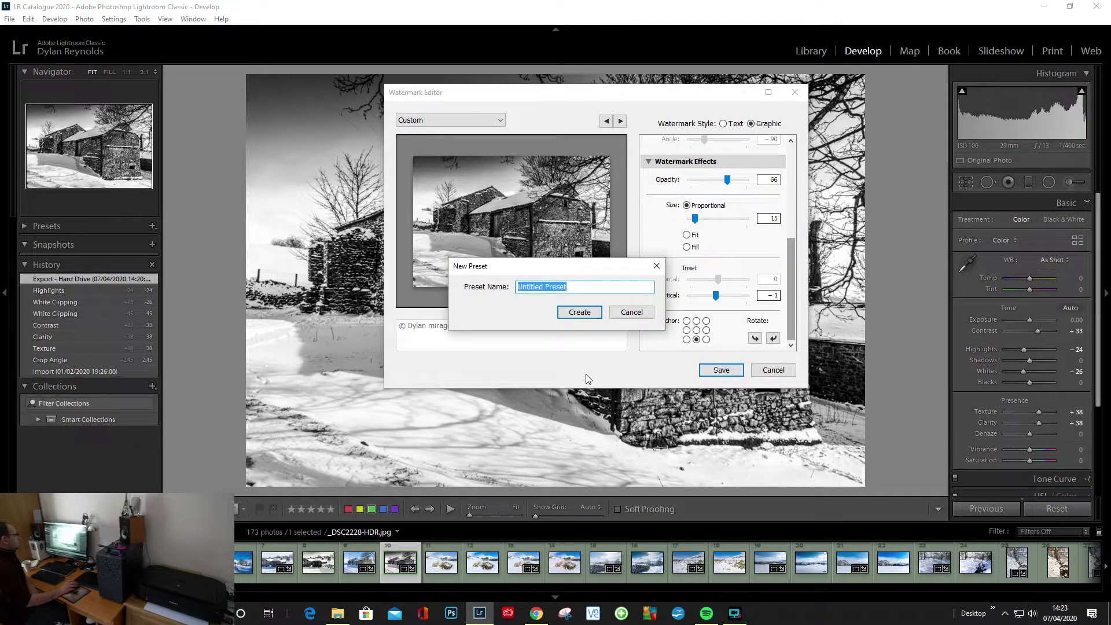
pyautogui.write('Te')
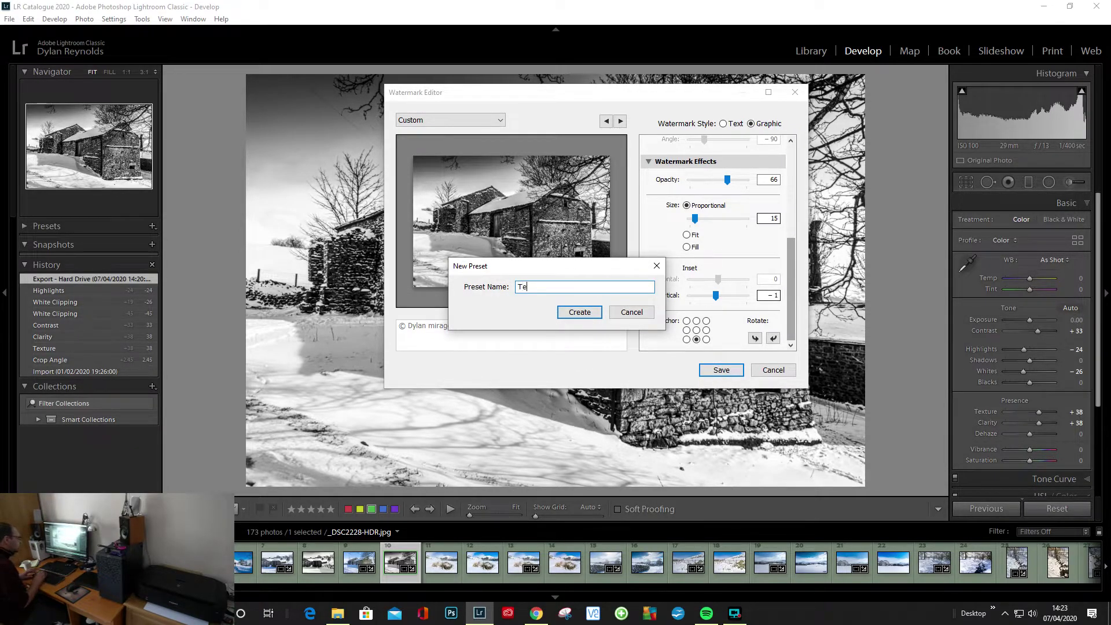
pyautogui.write('st Watermark ')
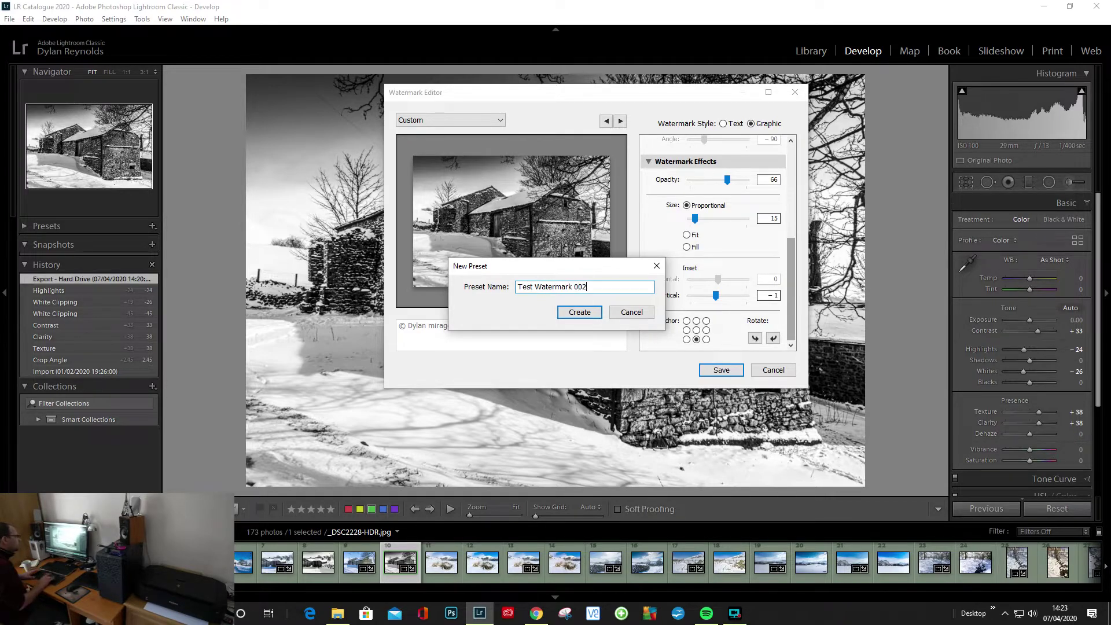
pyautogui.write('002')
pyautogui.press('Return')
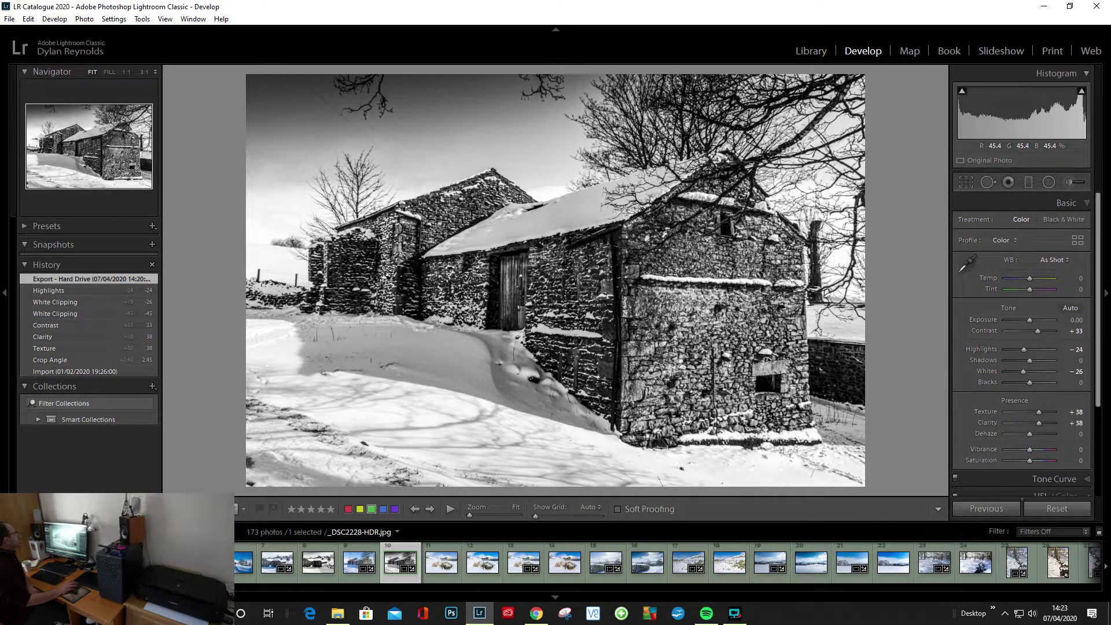
# Start an export of the current barn photo to the hard drive with the Desktop as the destination folder
pyautogui.click(9, 19)
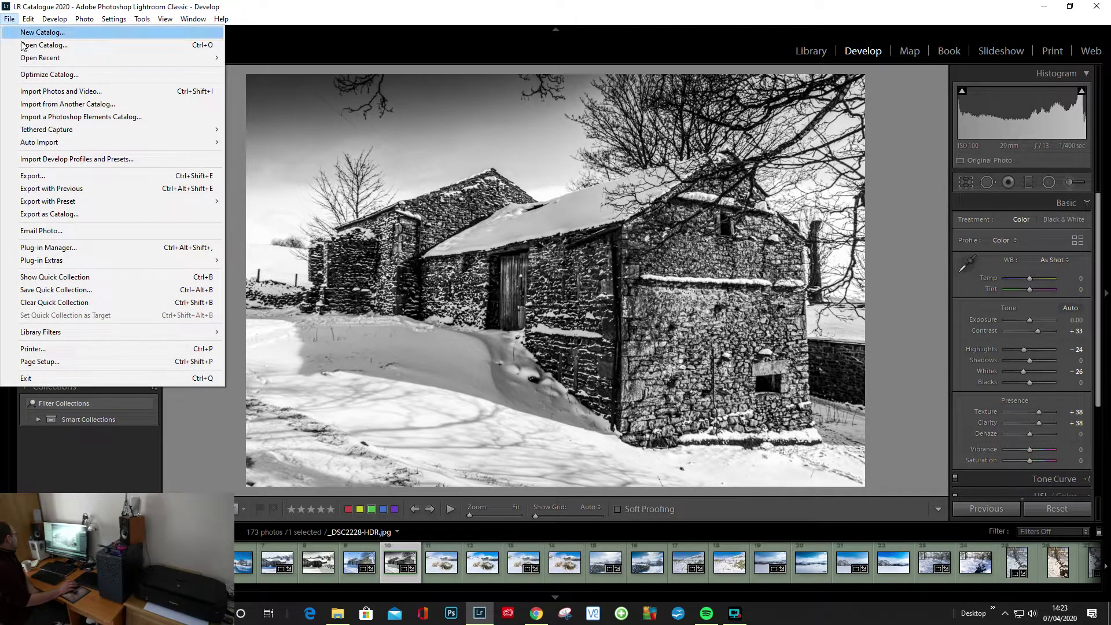
pyautogui.click(56, 176)
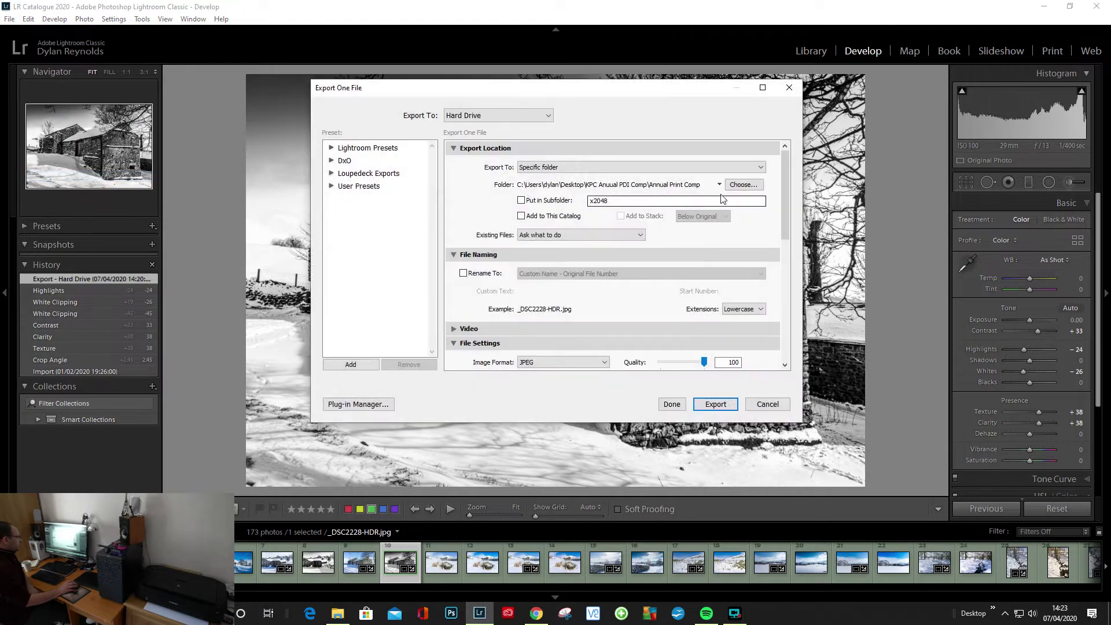
pyautogui.click(744, 185)
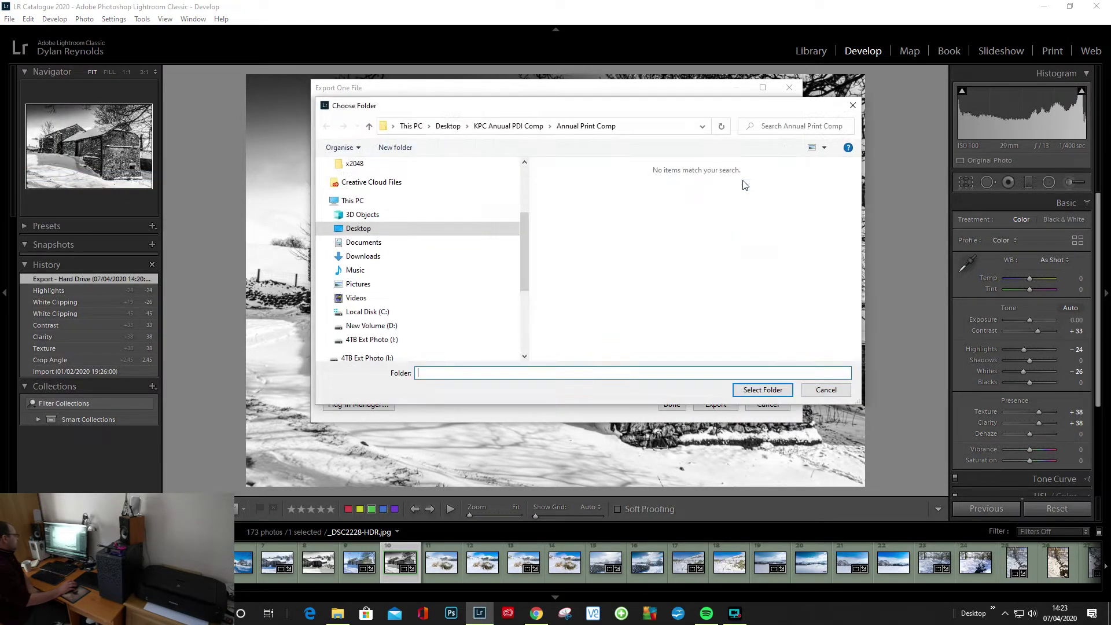
pyautogui.click(449, 126)
pyautogui.click(763, 391)
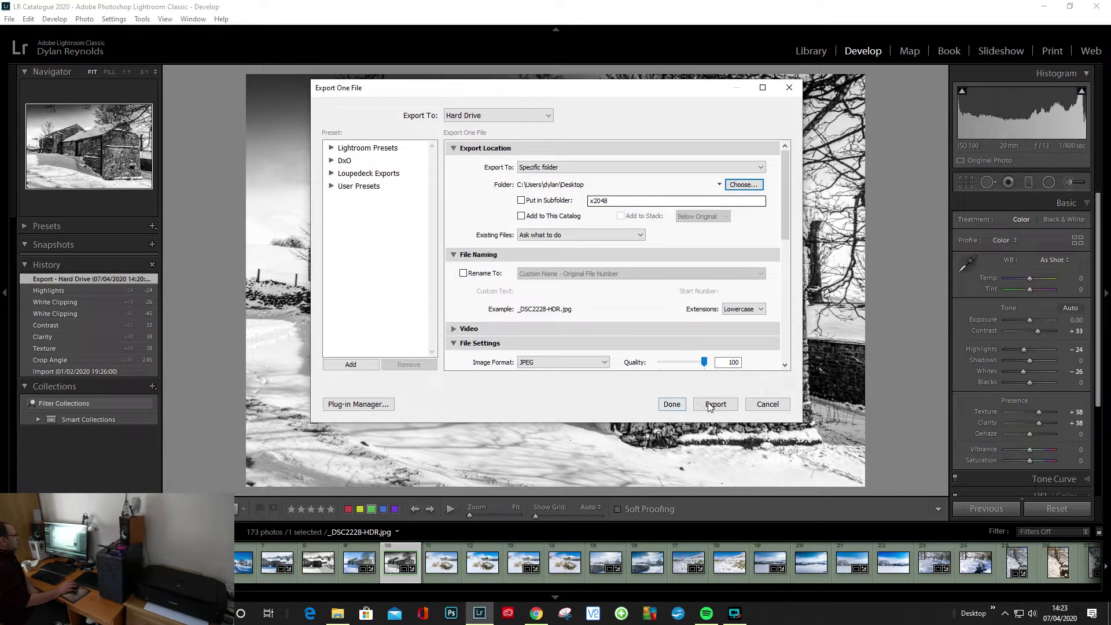
# Apply the "Test Watermark 002" watermark to the export and export the photo under a unique file name
pyautogui.scroll(-10, 495, 302)
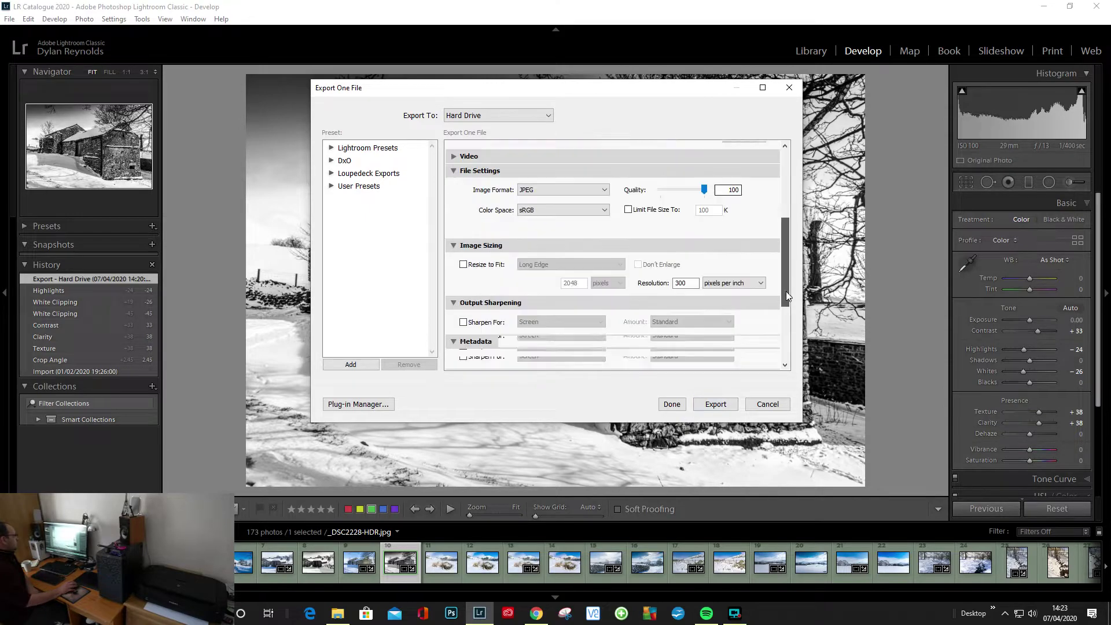
pyautogui.click(549, 297)
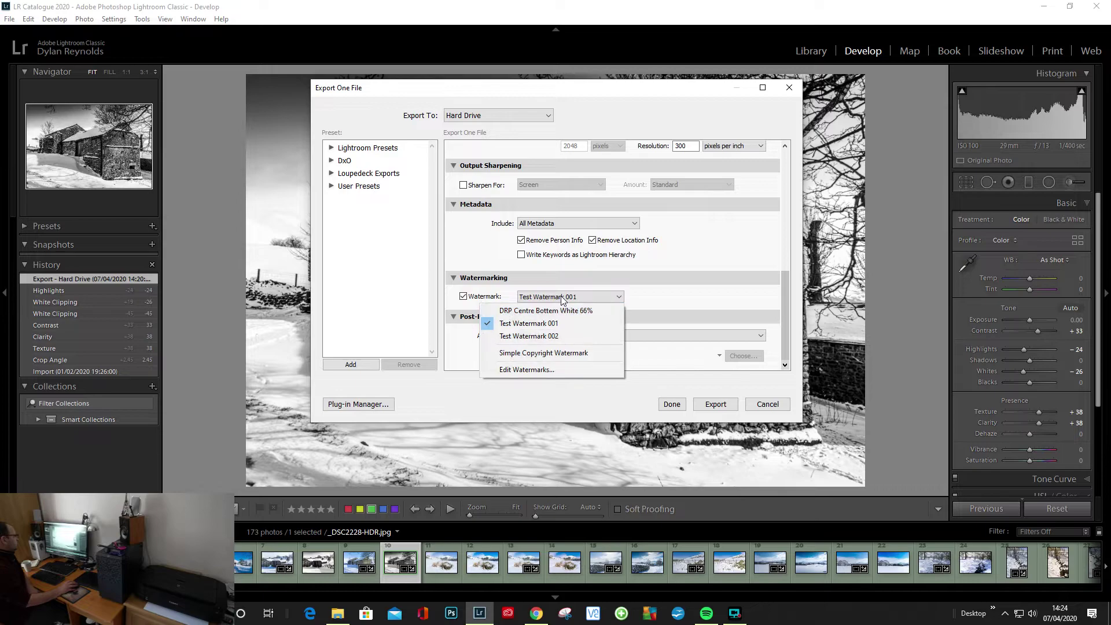
pyautogui.click(561, 339)
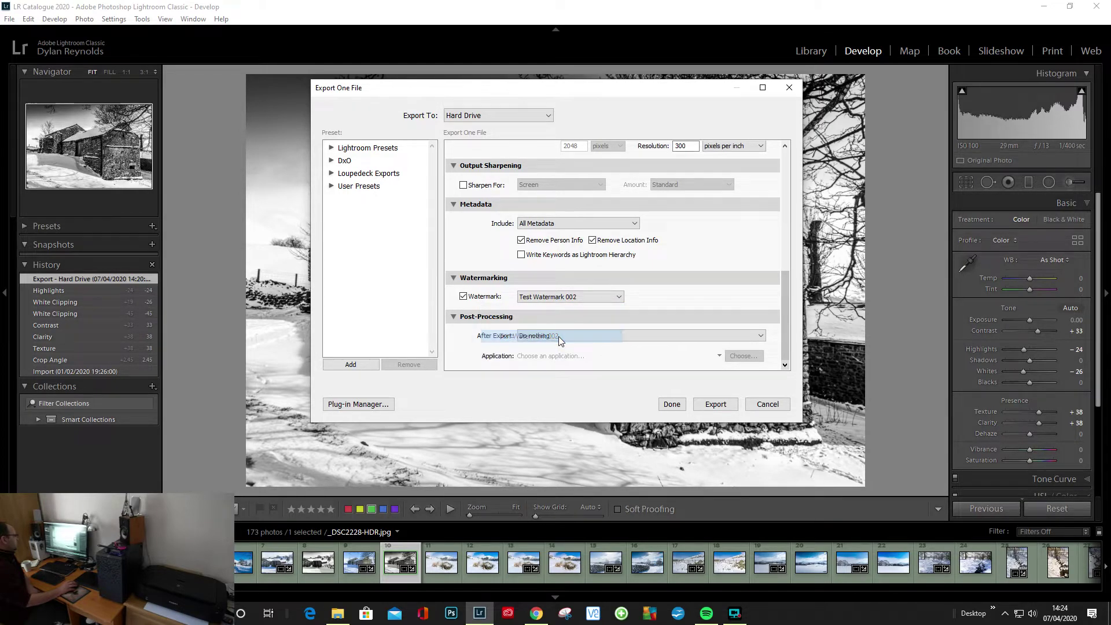
pyautogui.click(717, 404)
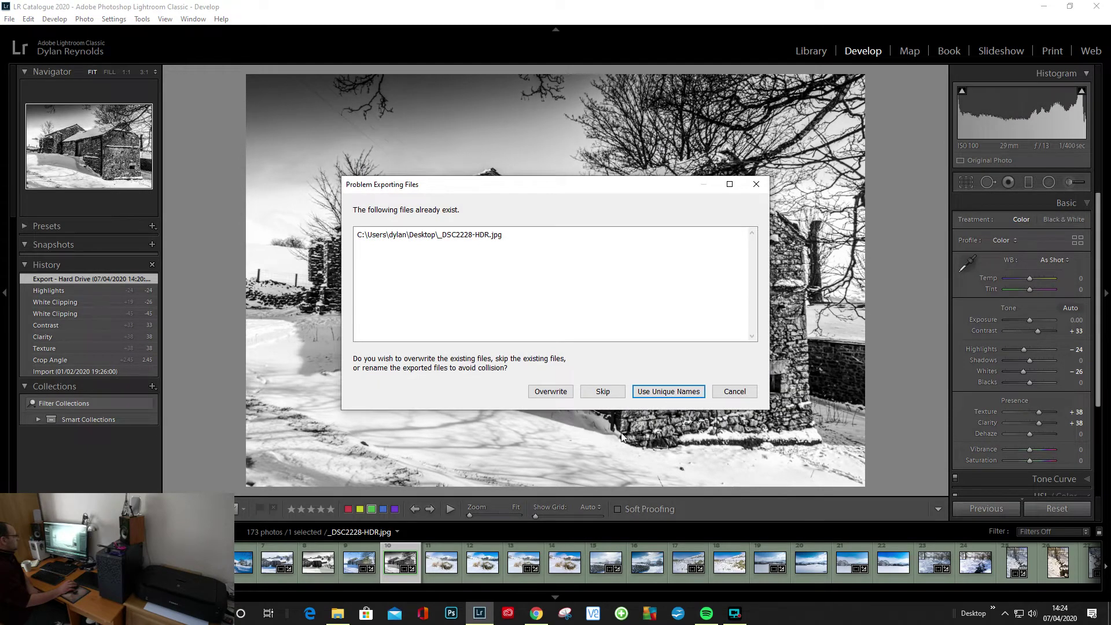
pyautogui.click(660, 394)
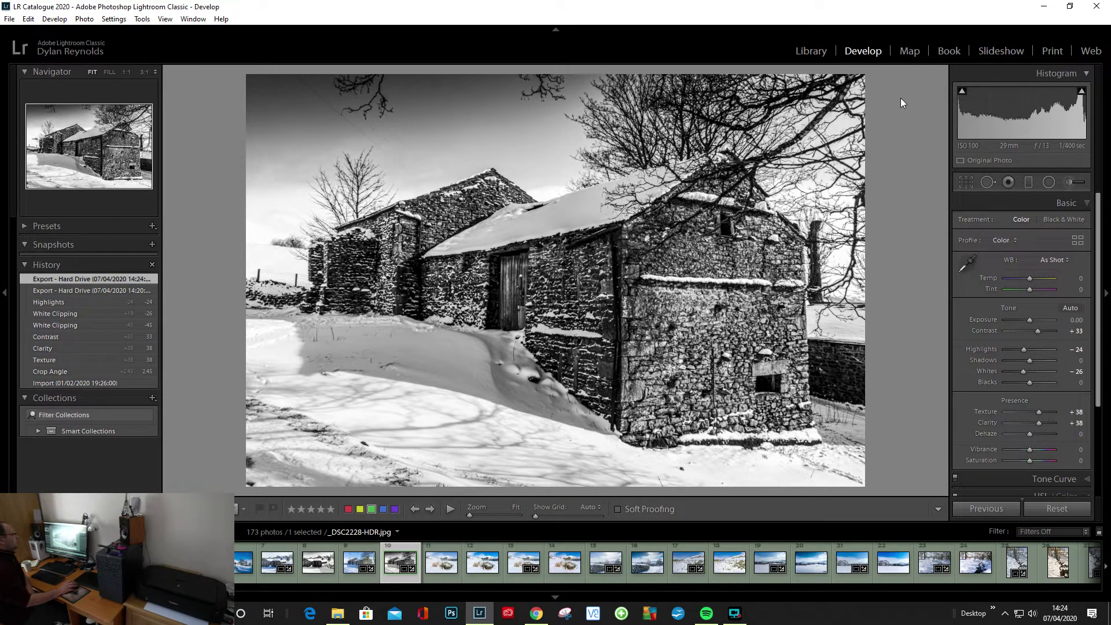
# On the desktop, place the new export beside the earlier one, open it in Photos to check the logo watermark, and close it
pyautogui.click(1044, 6)
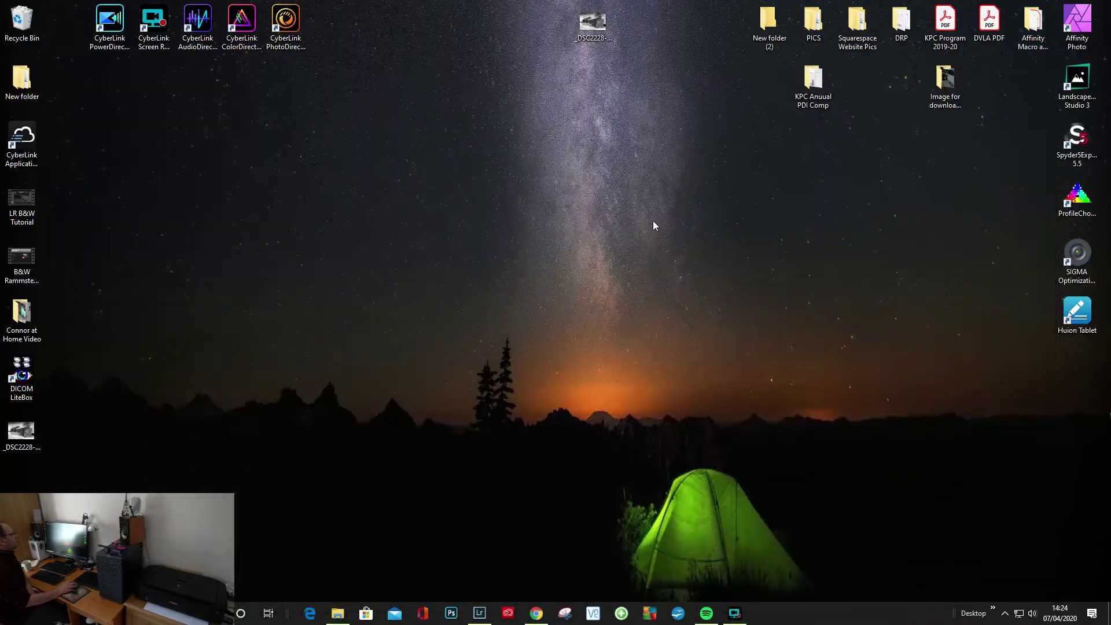
pyautogui.moveTo(21, 431); pyautogui.dragTo(620, 33)
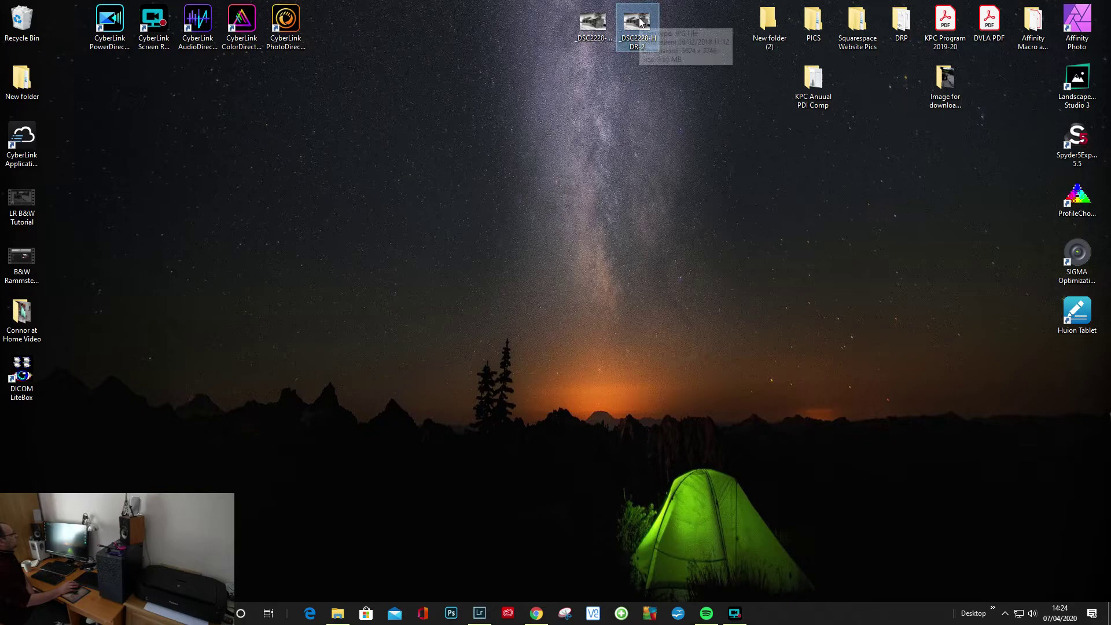
pyautogui.doubleClick(640, 22)
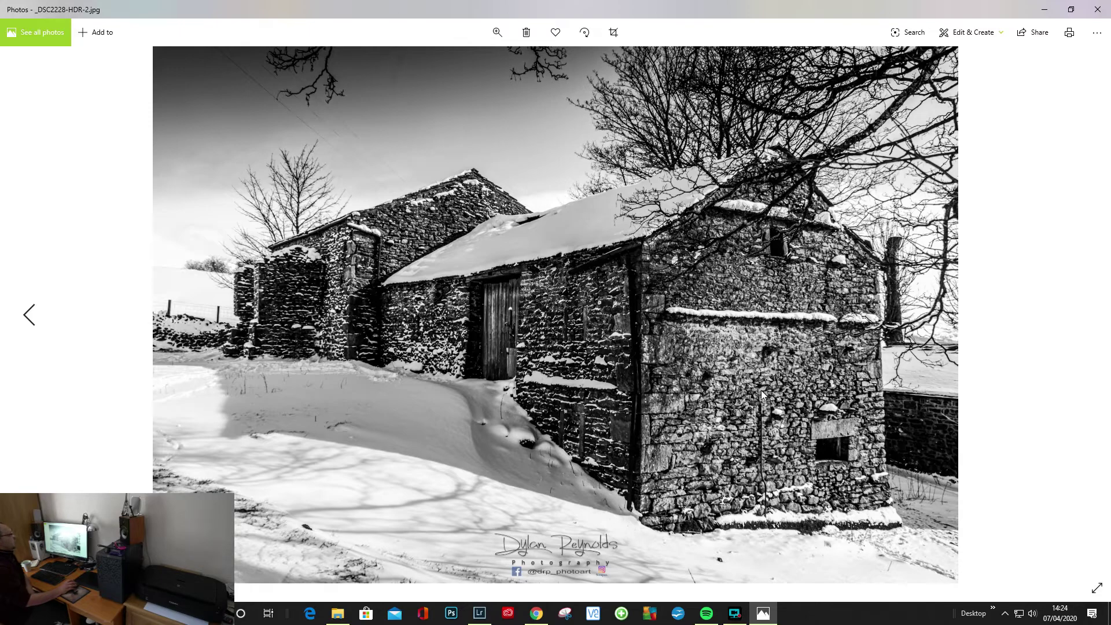
pyautogui.click(1102, 17)
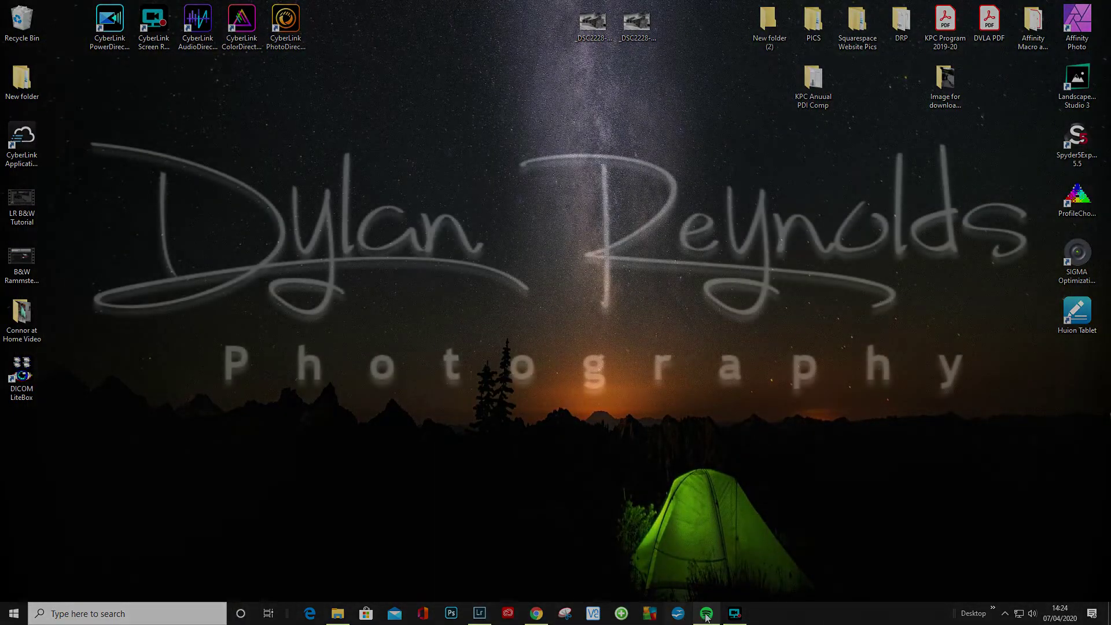
pyautogui.click(735, 613)
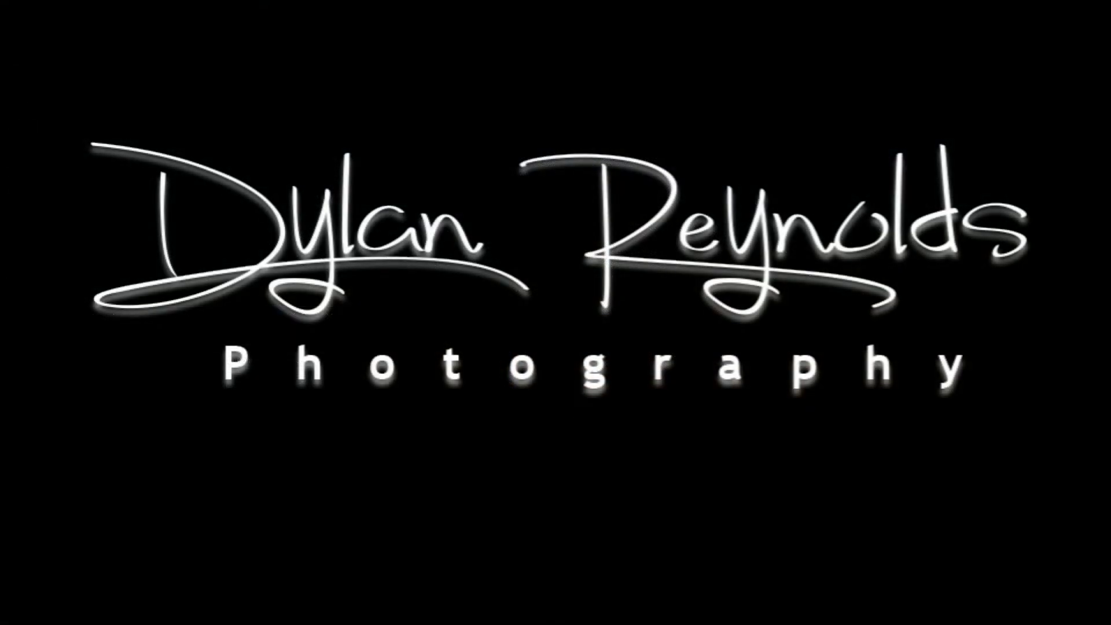